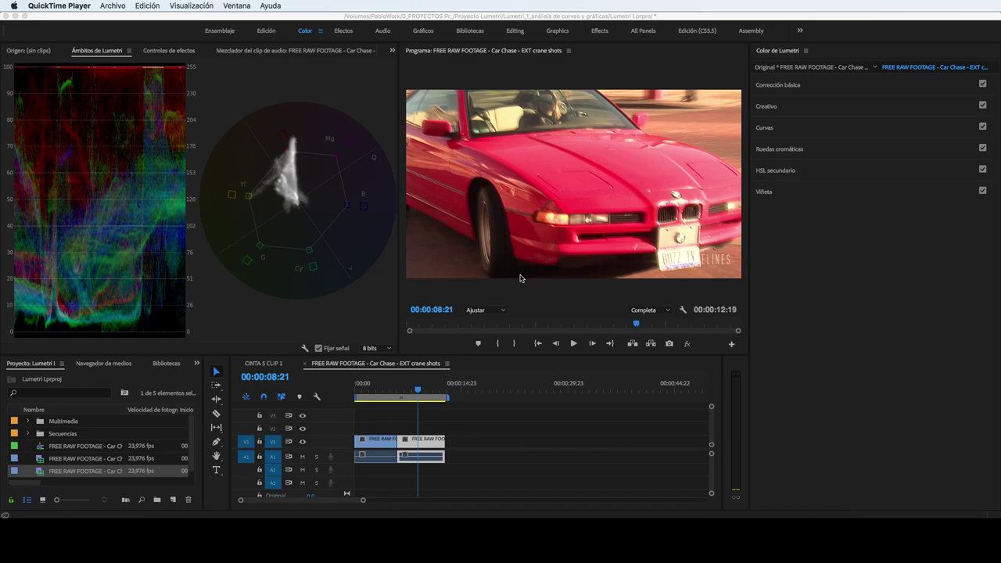
# Widen the Program monitor, then play and scrub the car chase clip to frame 00:00:06:13.
pyautogui.click(750, 253)
pyautogui.moveTo(750, 251); pyautogui.dragTo(860, 248)
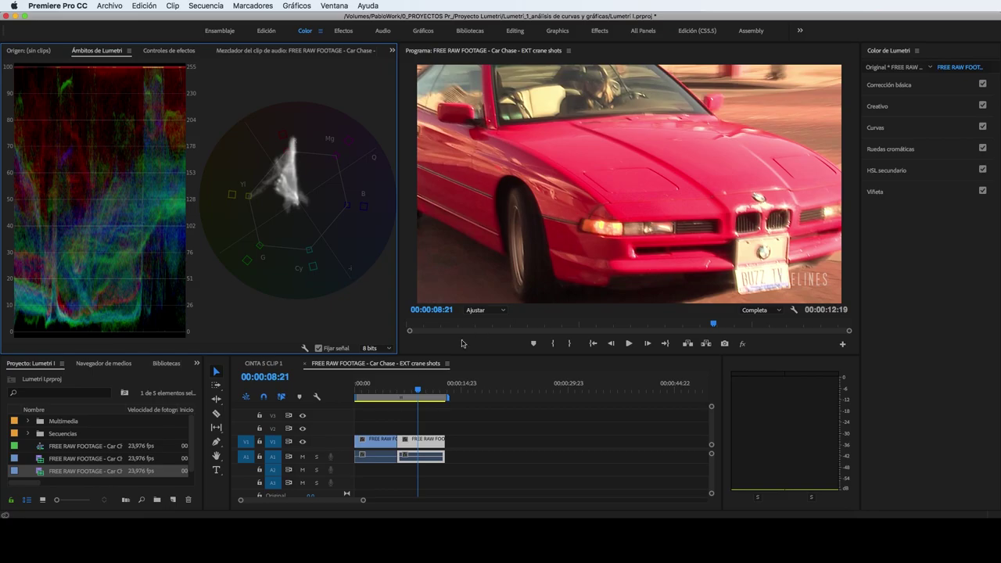
pyautogui.click(395, 385)
pyautogui.press('space')
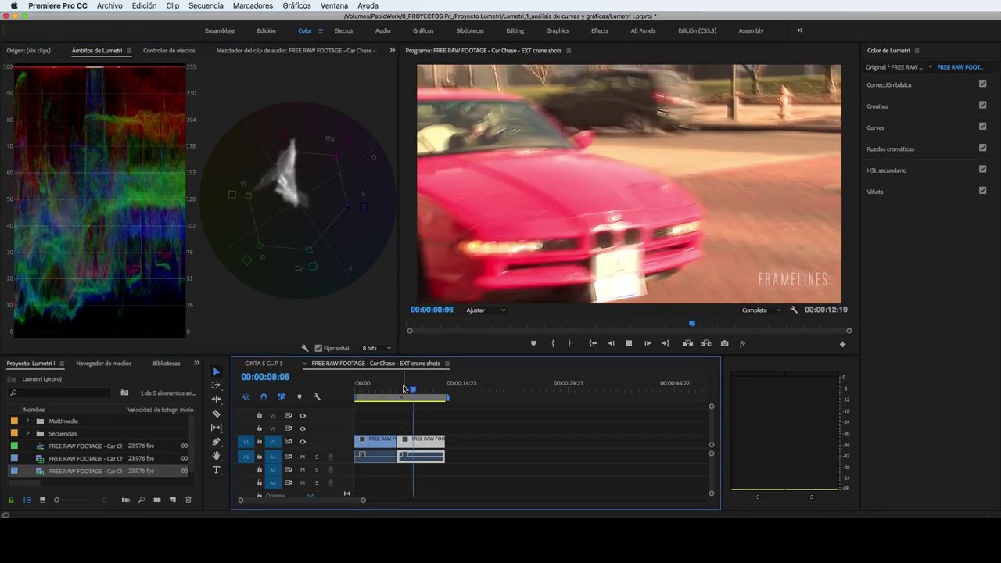
pyautogui.moveTo(404, 389); pyautogui.dragTo(402, 394)
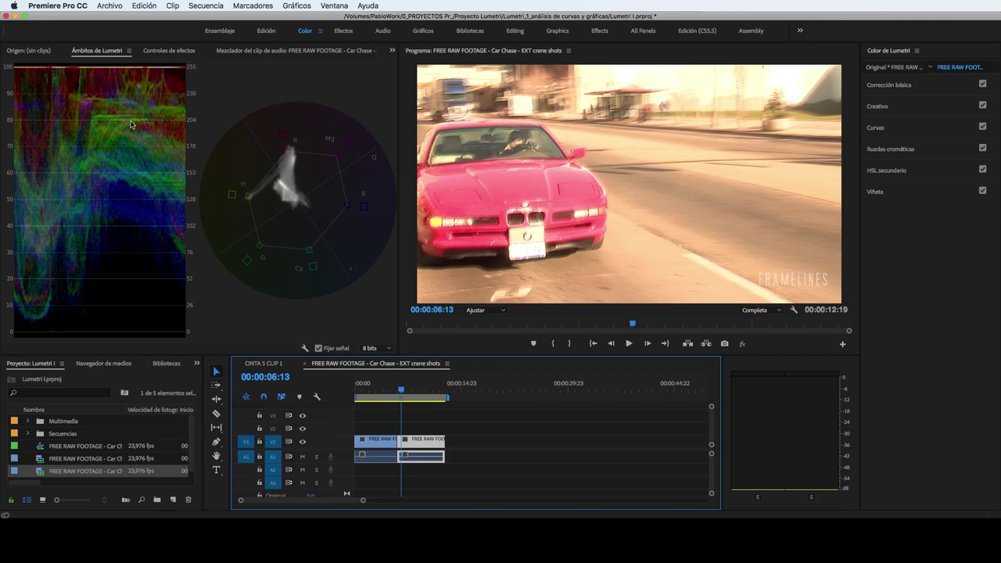
# Set the Lumetri Scopes waveform type to Luminancia for a grey luminance display.
pyautogui.rightClick(116, 157)
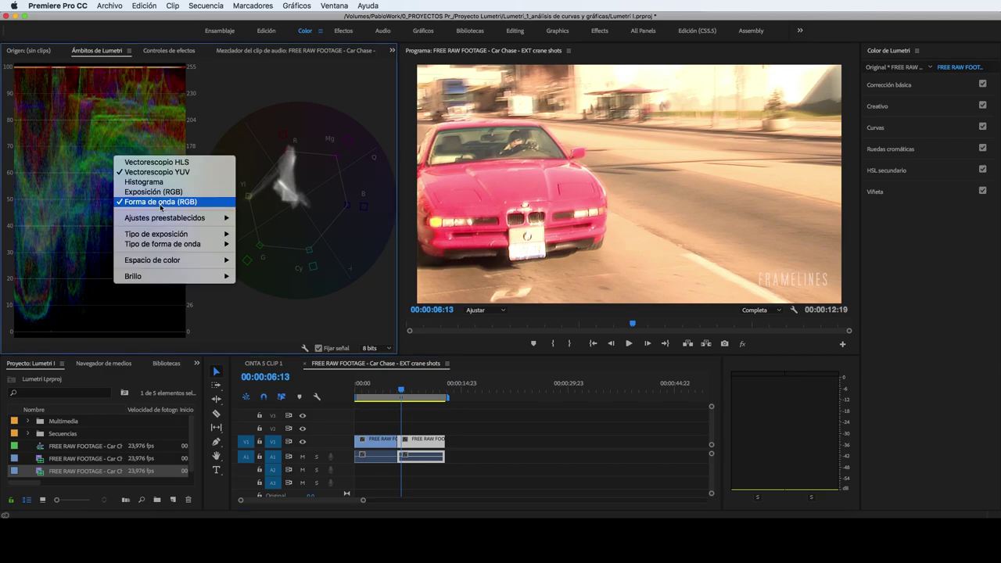
pyautogui.click(60, 82)
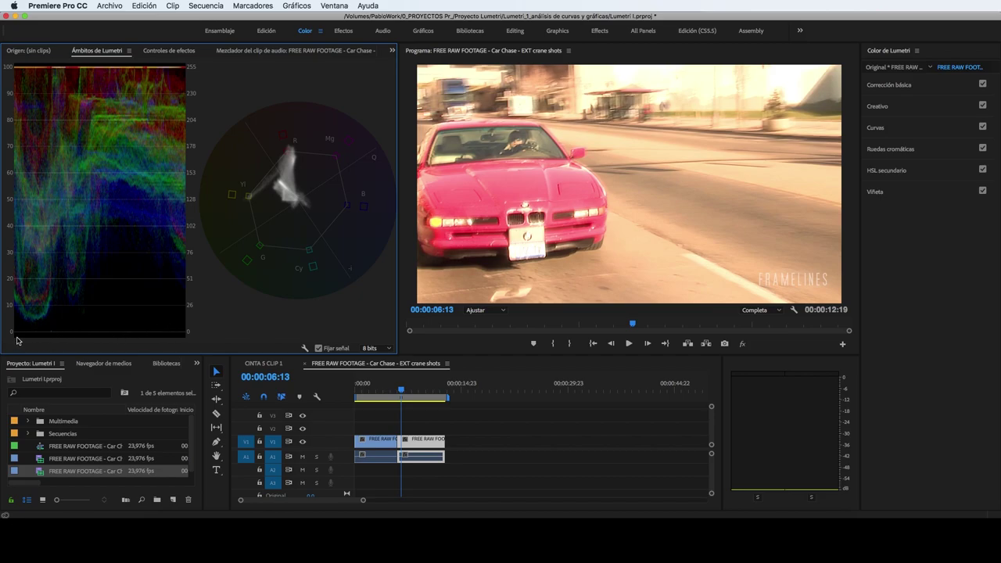
pyautogui.rightClick(122, 163)
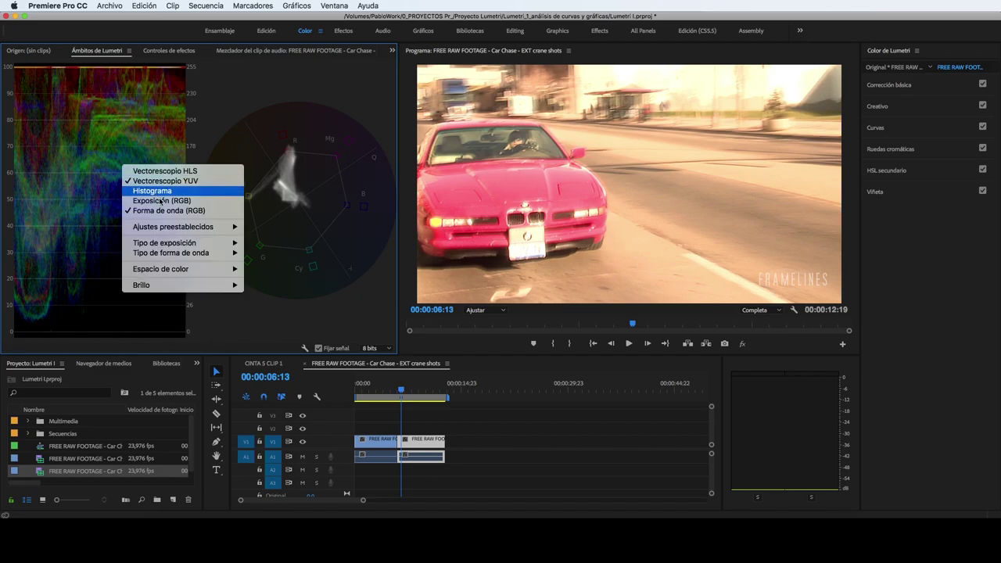
pyautogui.moveTo(192, 256)
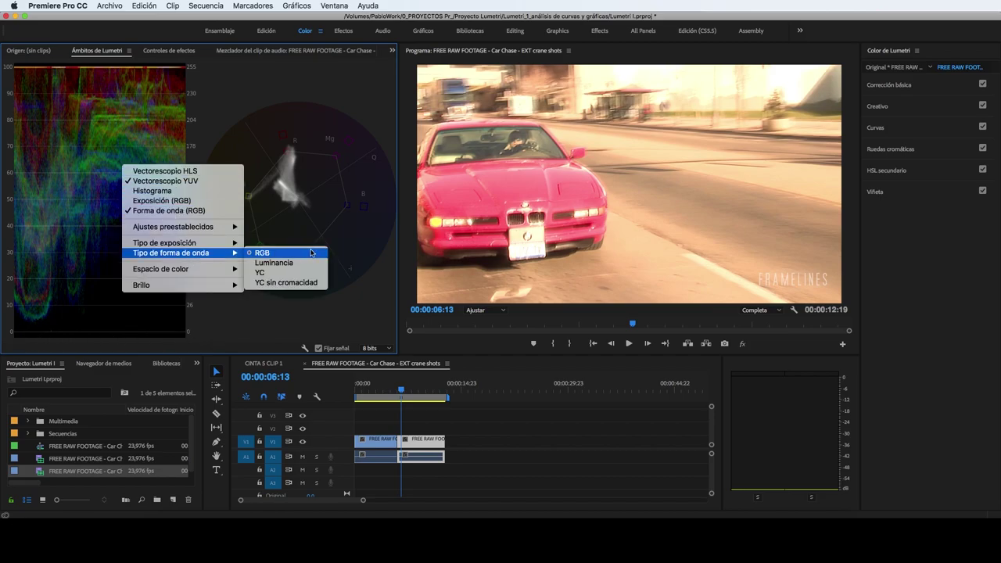
pyautogui.click(280, 264)
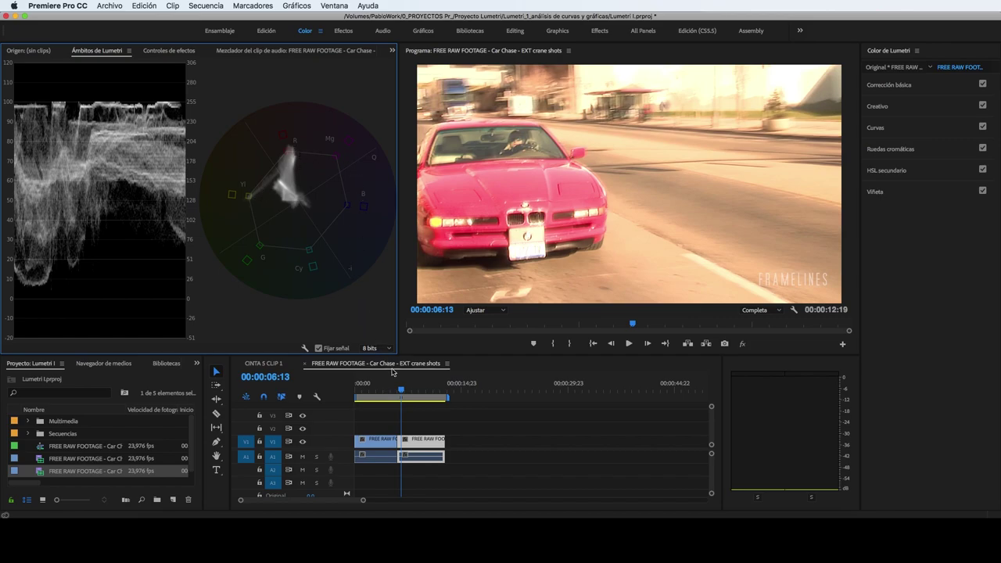
# Move to frame 00:00:06:18 and uncheck Vectorescopio YUV so only the luminance waveform shows.
pyautogui.moveTo(401, 391)
pyautogui.mouseDown()
pyautogui.moveTo(426, 389)
pyautogui.moveTo(402, 388)
pyautogui.mouseUp()
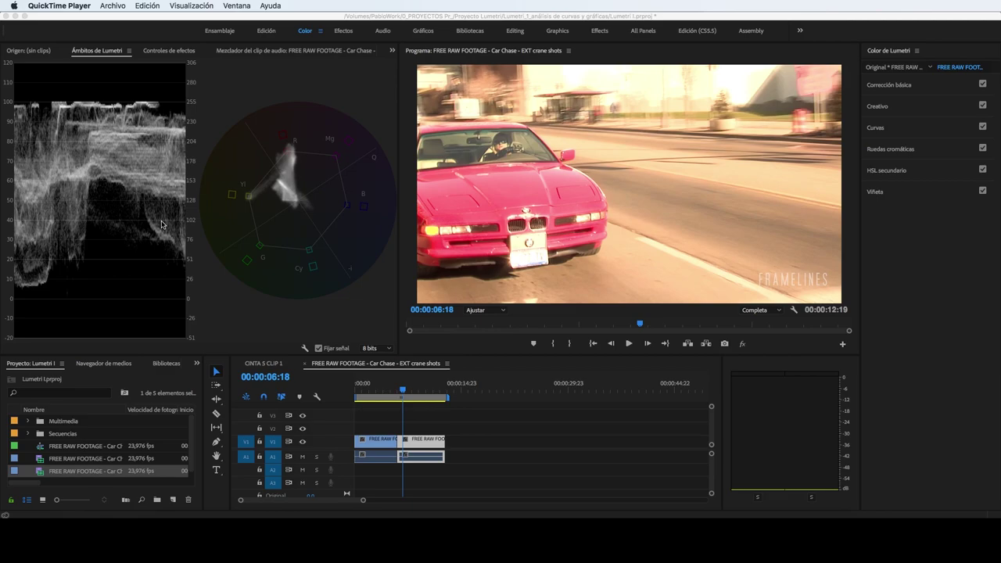
pyautogui.rightClick(276, 147)
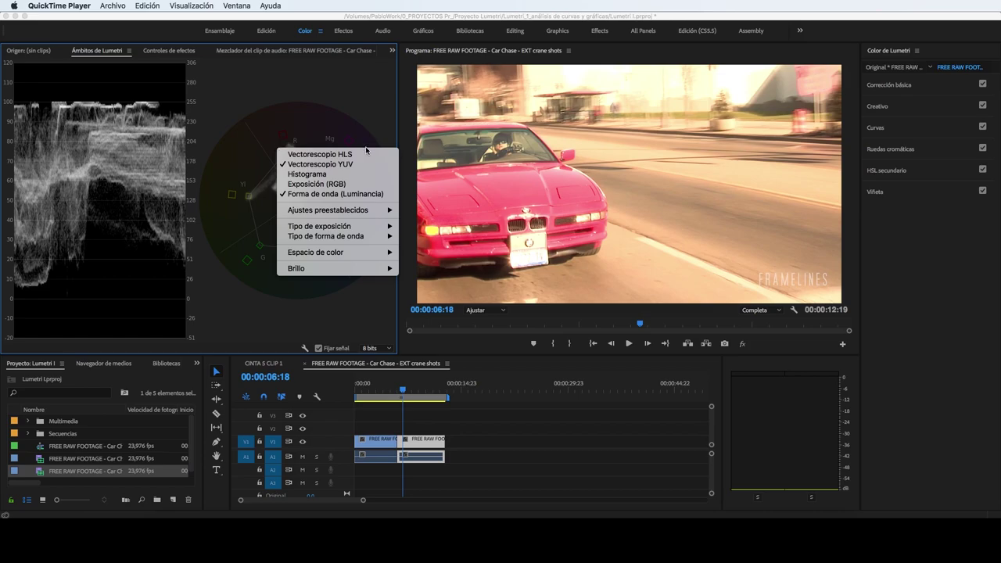
pyautogui.click(328, 164)
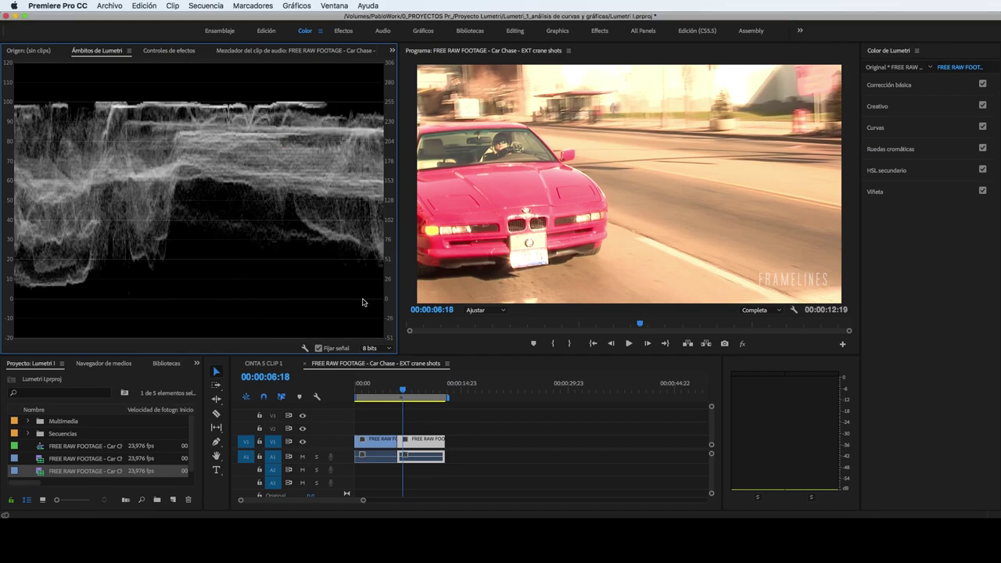
# In Corrección básica set Contrast -49.8, Highlights -52.6, Exposure -0.3 and Whites 0.5.
pyautogui.click(884, 84)
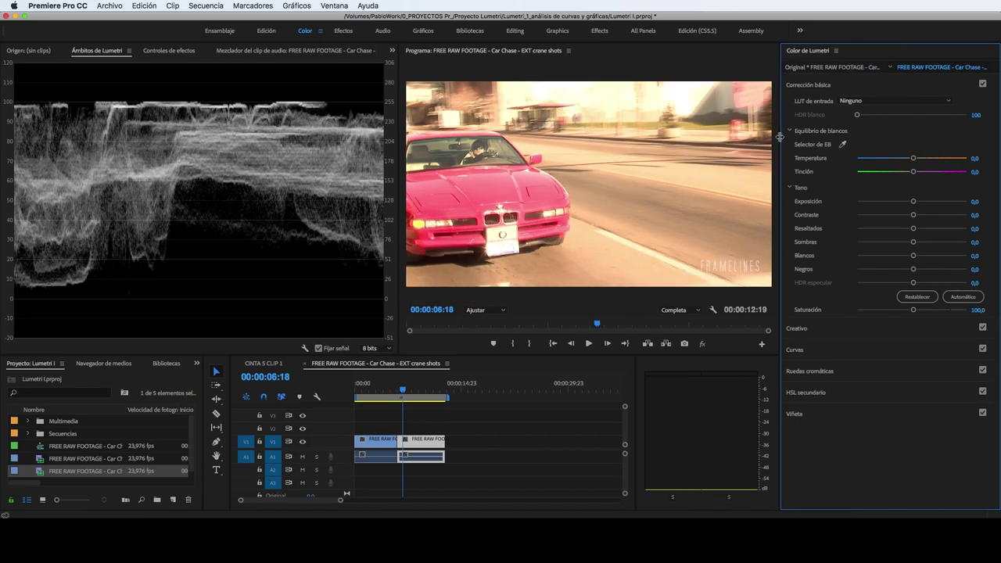
pyautogui.moveTo(860, 106); pyautogui.dragTo(781, 137)
pyautogui.moveTo(913, 216); pyautogui.dragTo(885, 217)
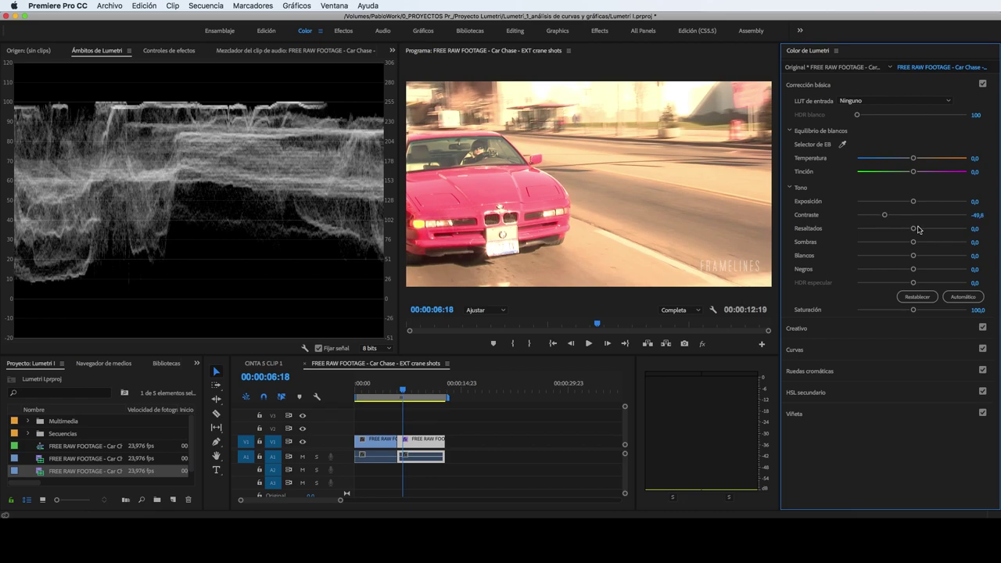
pyautogui.moveTo(913, 229)
pyautogui.mouseDown()
pyautogui.moveTo(882, 233)
pyautogui.moveTo(896, 243)
pyautogui.moveTo(881, 242)
pyautogui.mouseUp()
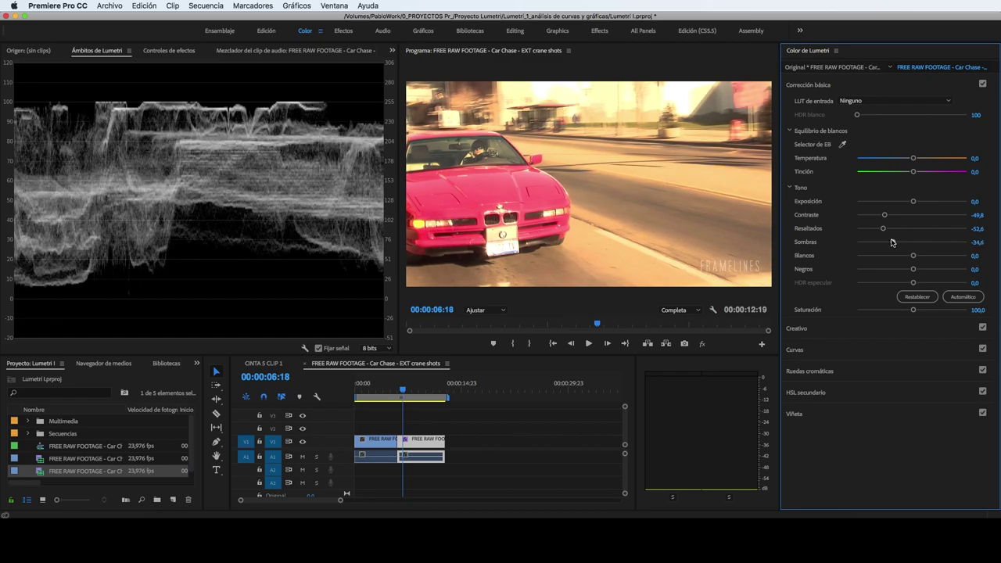
pyautogui.moveTo(913, 202); pyautogui.dragTo(909, 202)
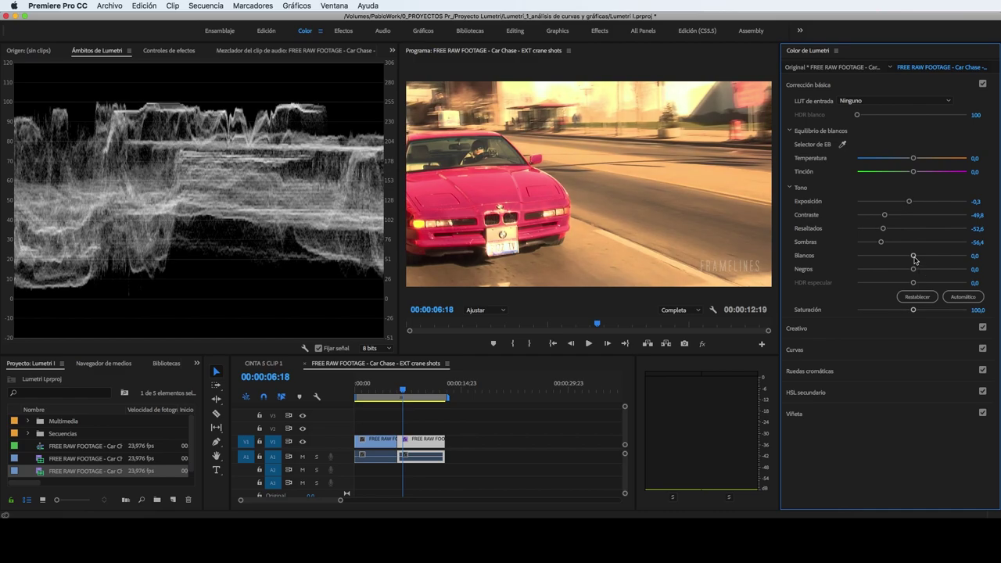
pyautogui.moveTo(914, 256); pyautogui.dragTo(906, 268)
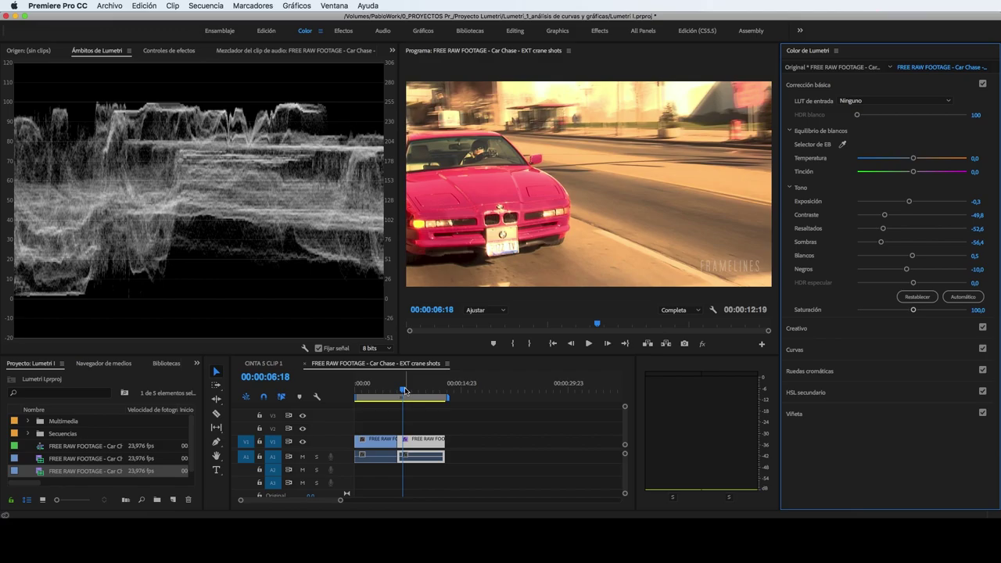
pyautogui.moveTo(405, 390); pyautogui.dragTo(403, 385)
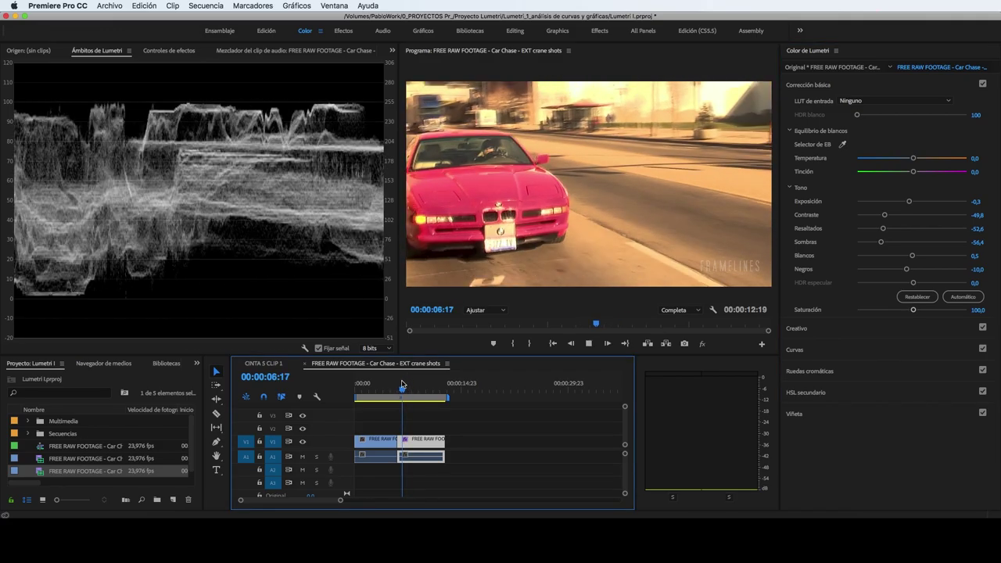
pyautogui.press('space')
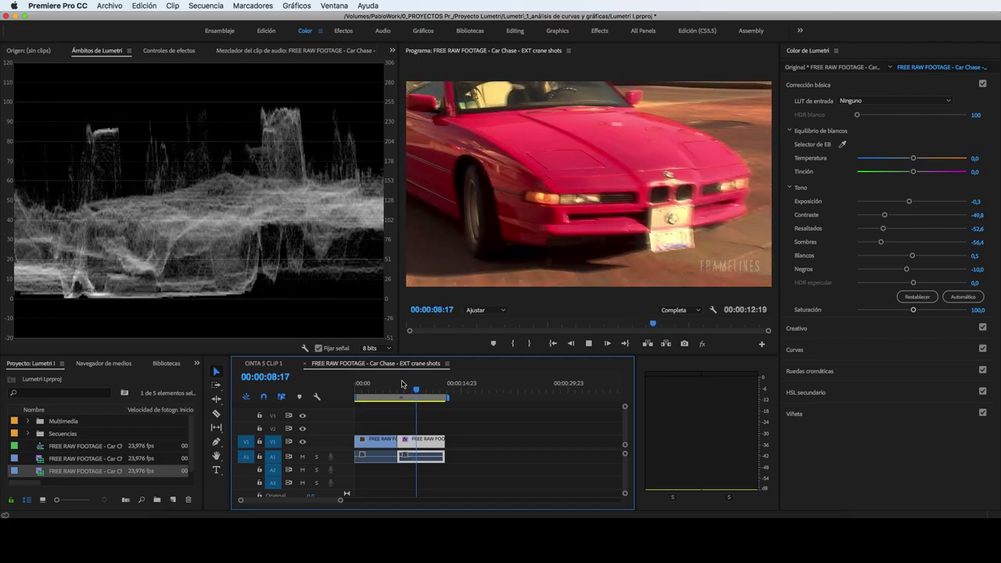
pyautogui.press('Home')
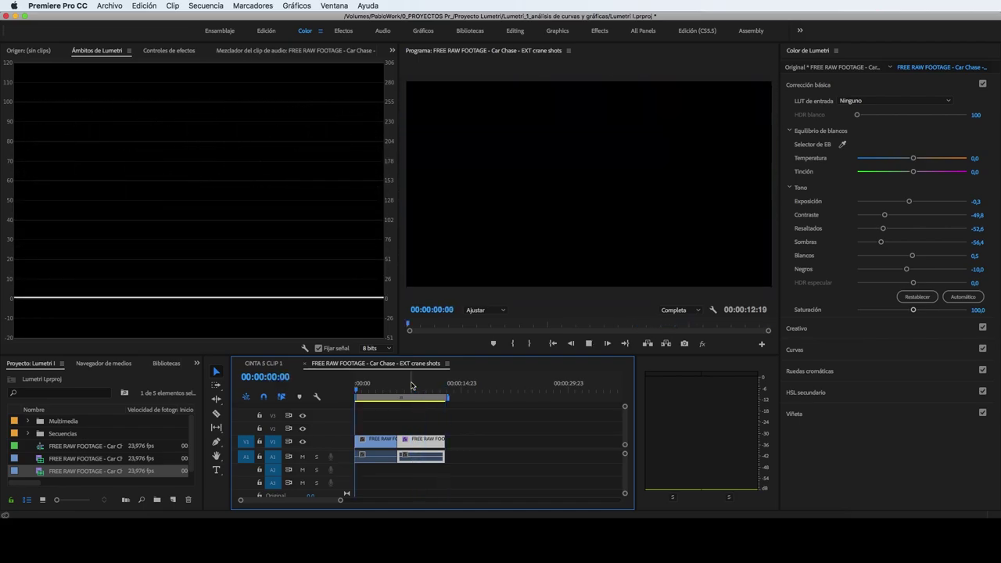
pyautogui.click(411, 387)
pyautogui.moveTo(412, 386); pyautogui.dragTo(405, 388)
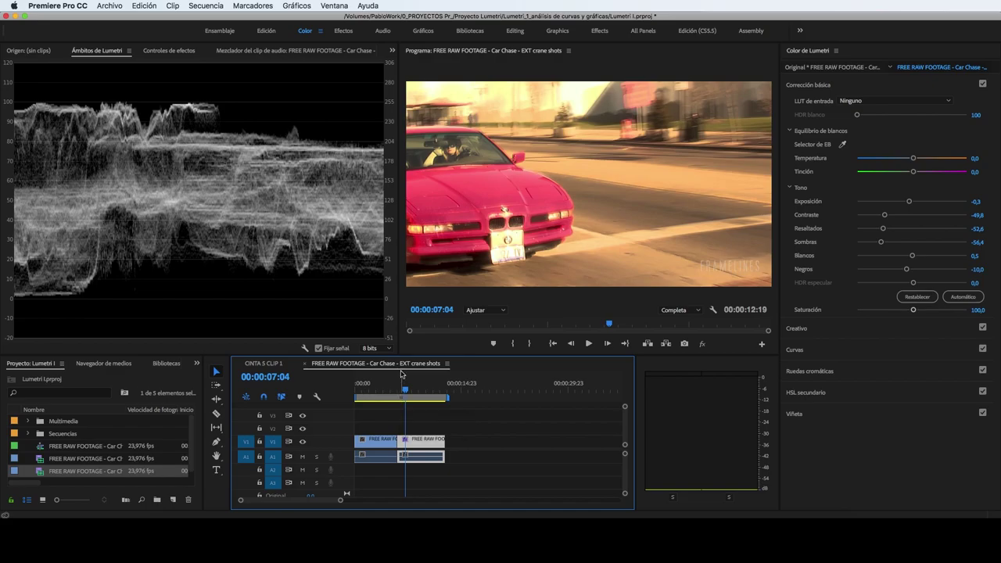
pyautogui.press('space')
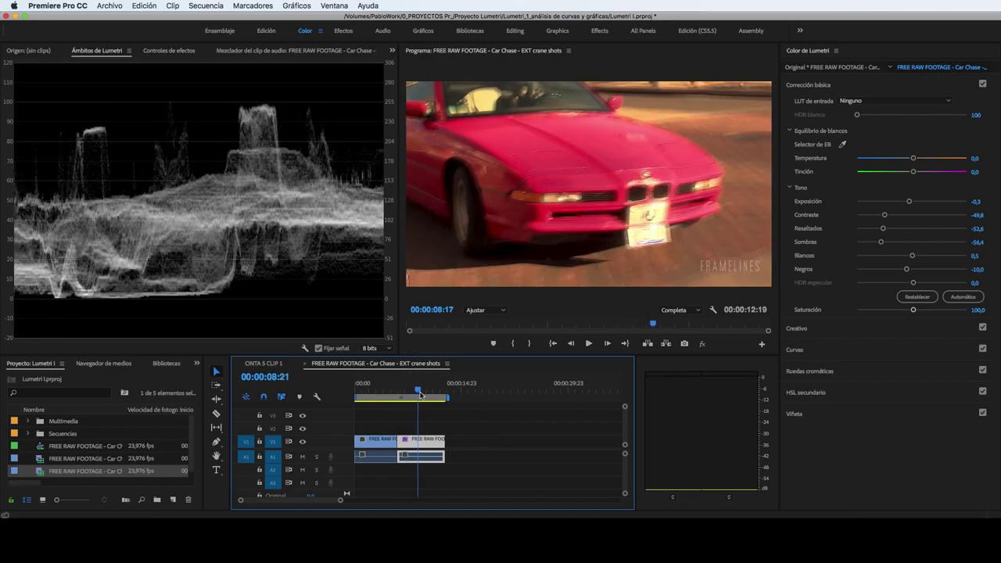
pyautogui.press('space')
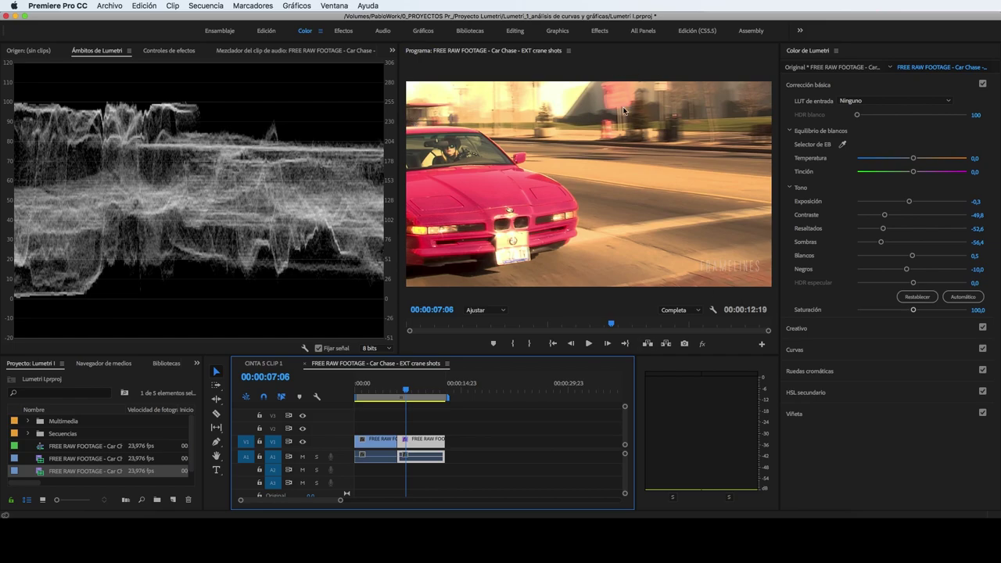
# Re-enable Vectorescopio YUV beside the waveform in the Lumetri Scopes options.
pyautogui.rightClick(196, 131)
pyautogui.click(242, 147)
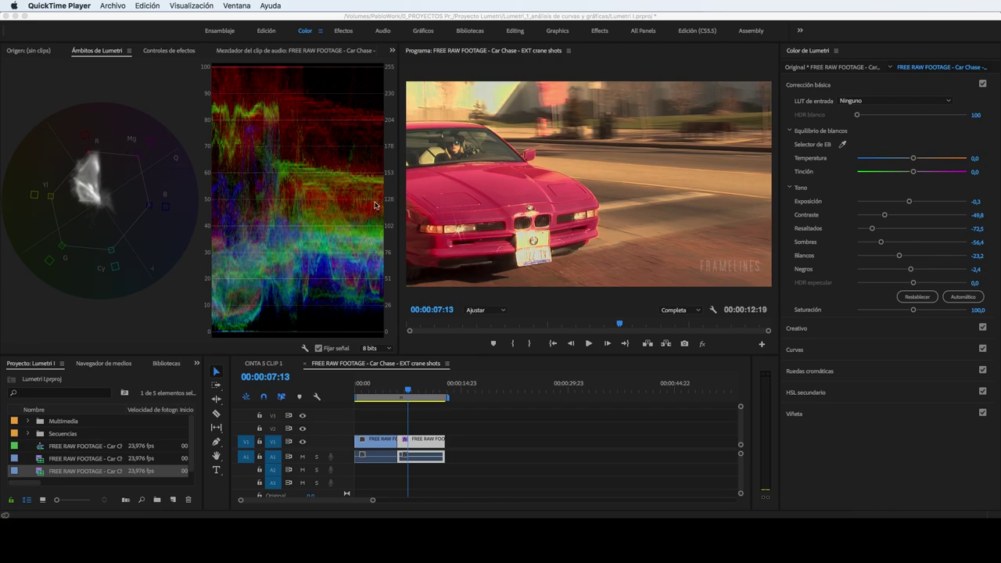
pyautogui.rightClick(316, 146)
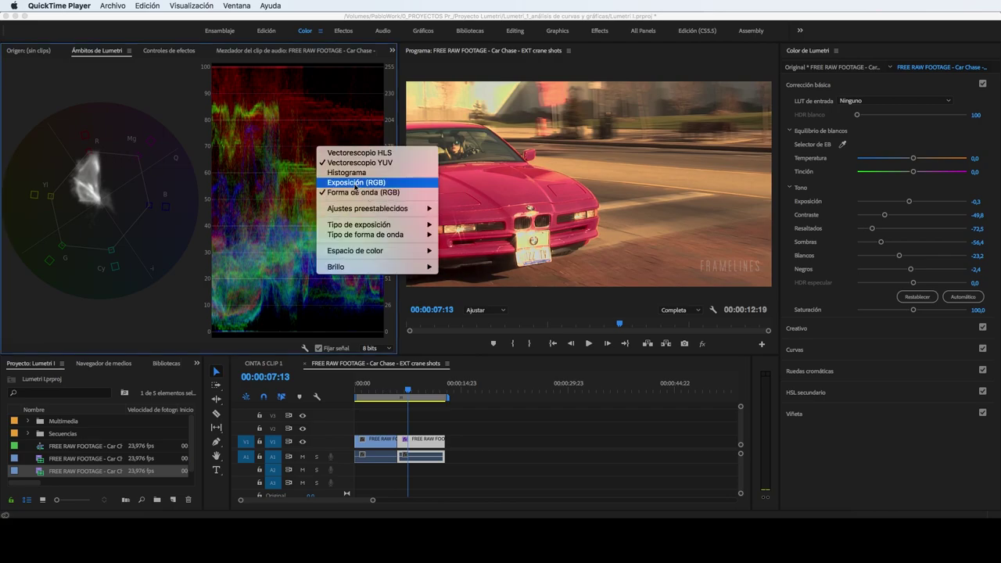
# Turn on the RGB parade (Exposición RGB) and turn off Forma de onda (RGB).
pyautogui.press('Escape')
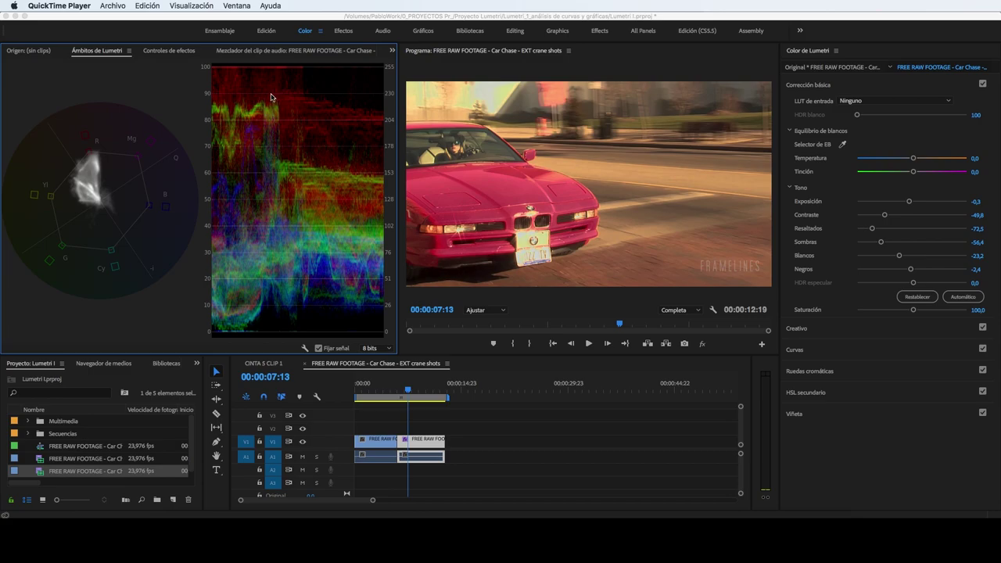
pyautogui.click(279, 142)
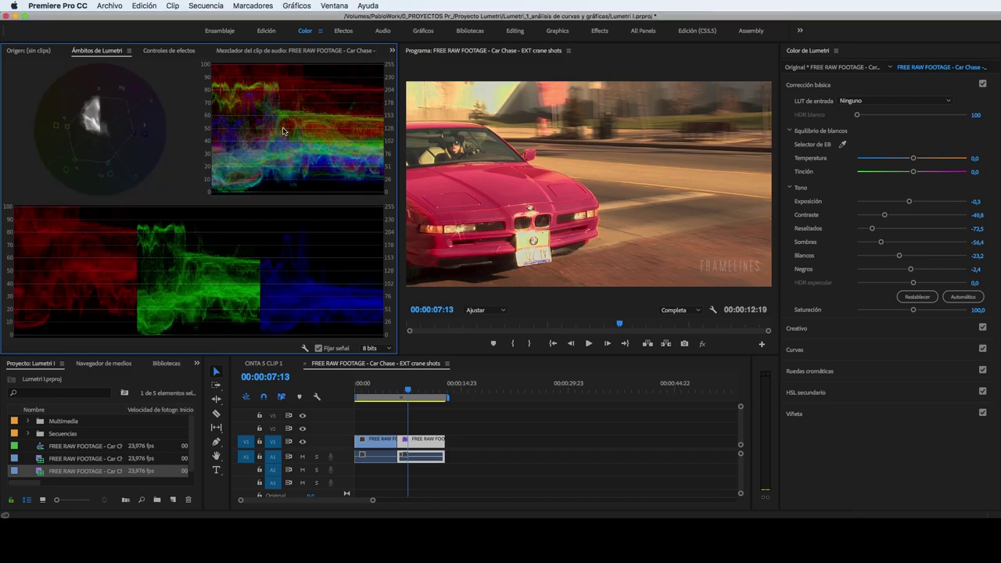
pyautogui.rightClick(284, 131)
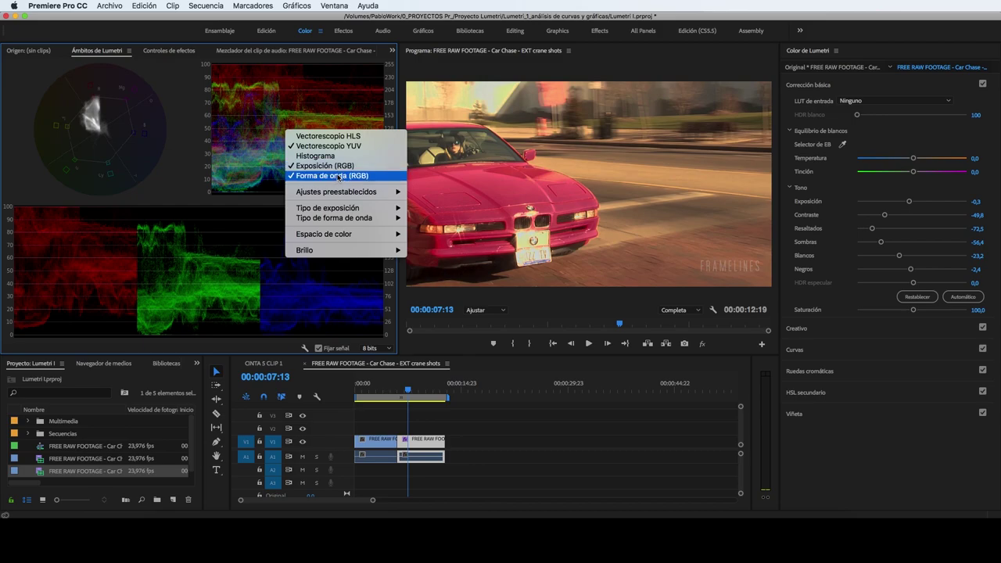
pyautogui.click(339, 177)
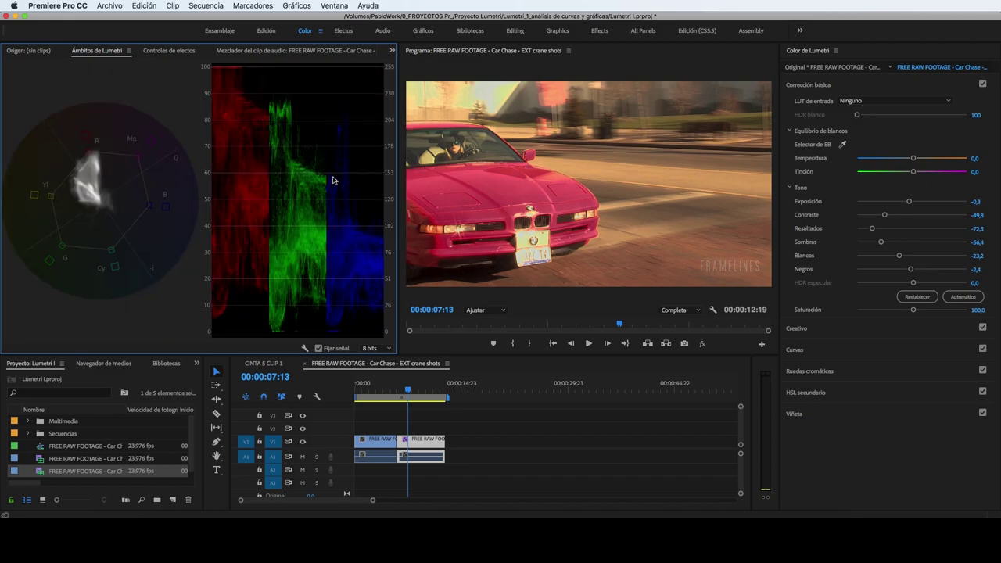
# Uncheck Vectorescopio YUV so the RGB parade fills the scopes, and collapse Corrección básica.
pyautogui.rightClick(155, 163)
pyautogui.click(166, 183)
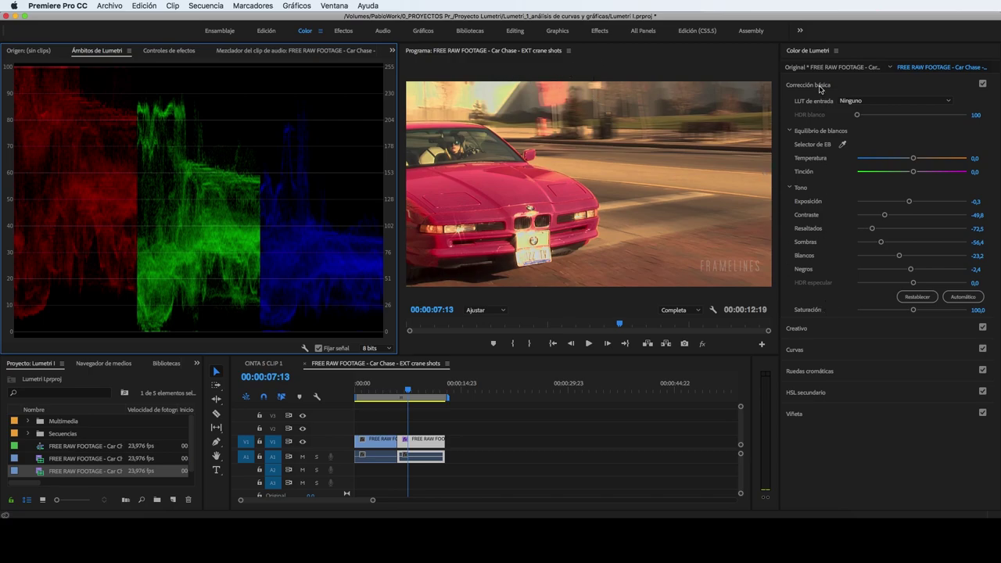
pyautogui.click(821, 84)
# Open the RGB Curves, cycle through the channels, and lower the red curve's top point.
pyautogui.click(797, 127)
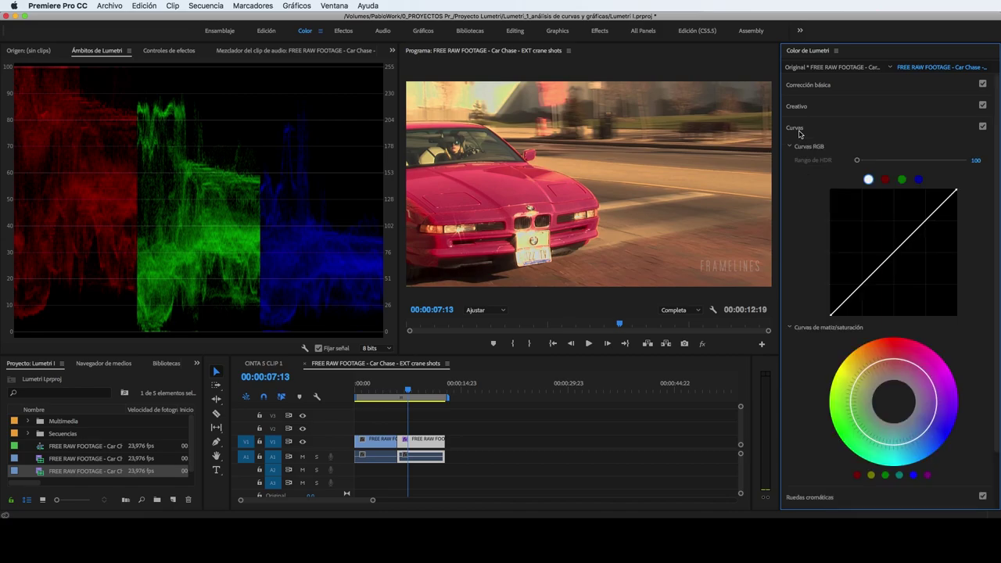
pyautogui.click(886, 179)
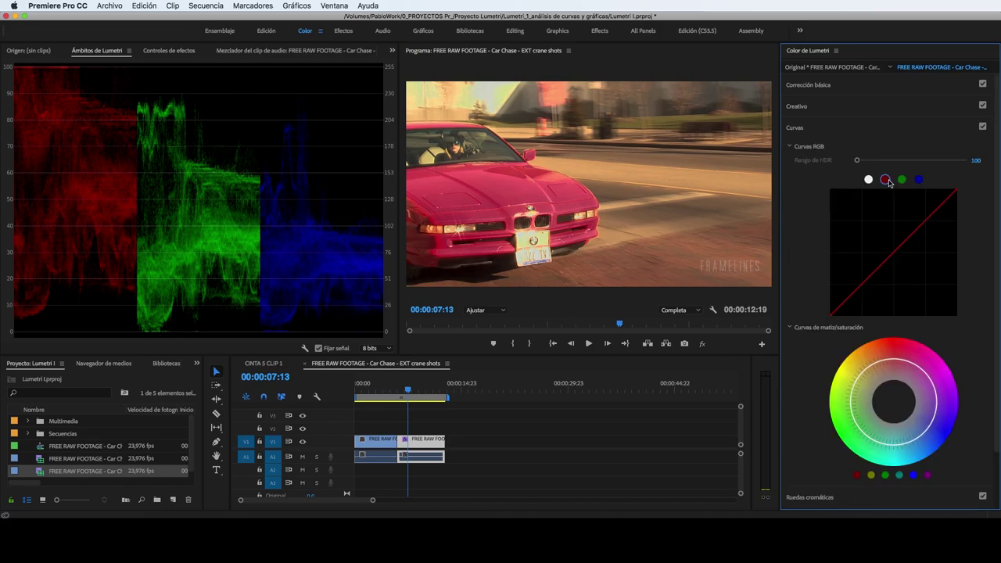
pyautogui.click(902, 179)
pyautogui.click(919, 180)
pyautogui.click(886, 179)
pyautogui.click(902, 179)
pyautogui.click(919, 179)
pyautogui.click(886, 179)
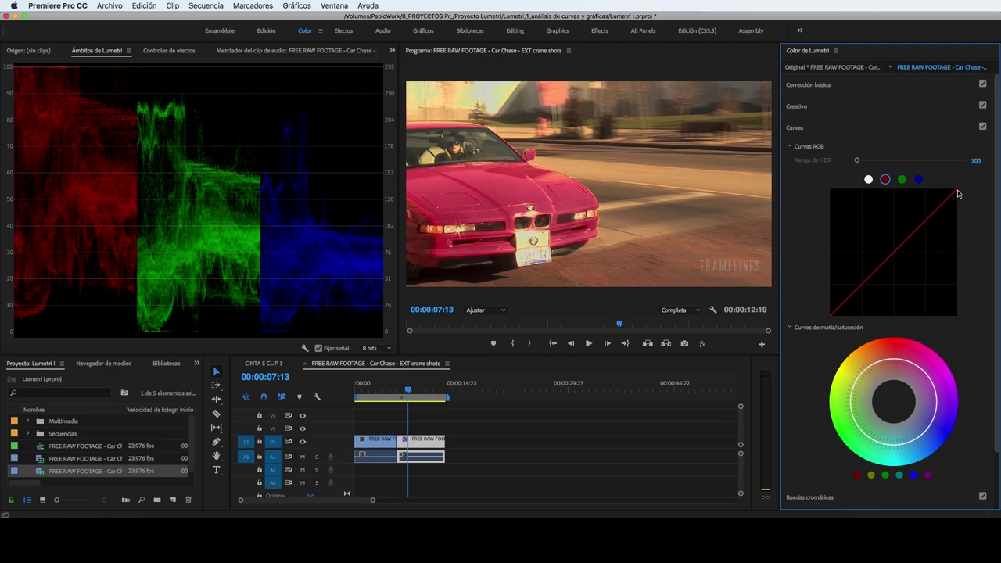
pyautogui.moveTo(959, 193); pyautogui.dragTo(967, 204)
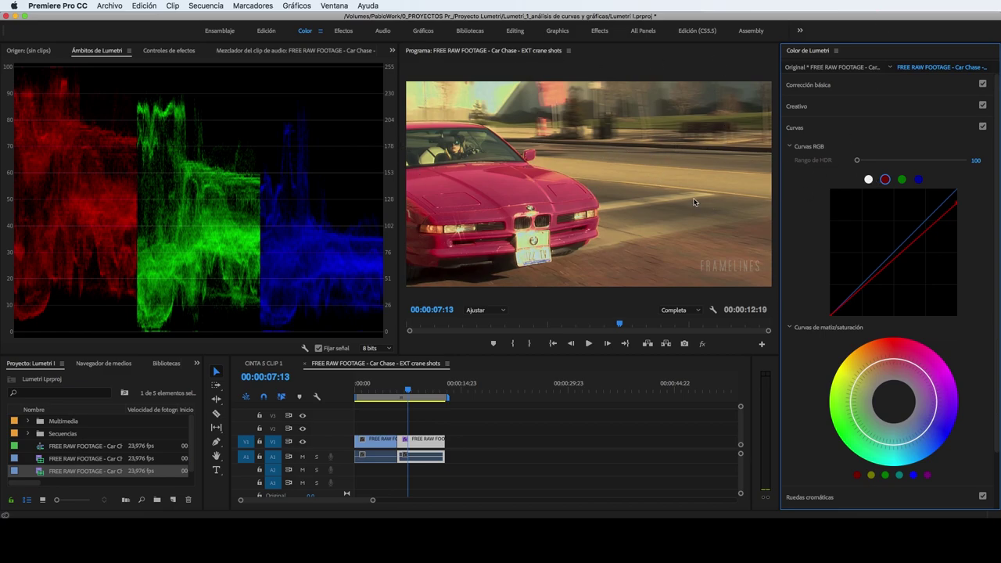
# Lower the green and blue curves' top points and raise the blue curve's midtones.
pyautogui.click(902, 180)
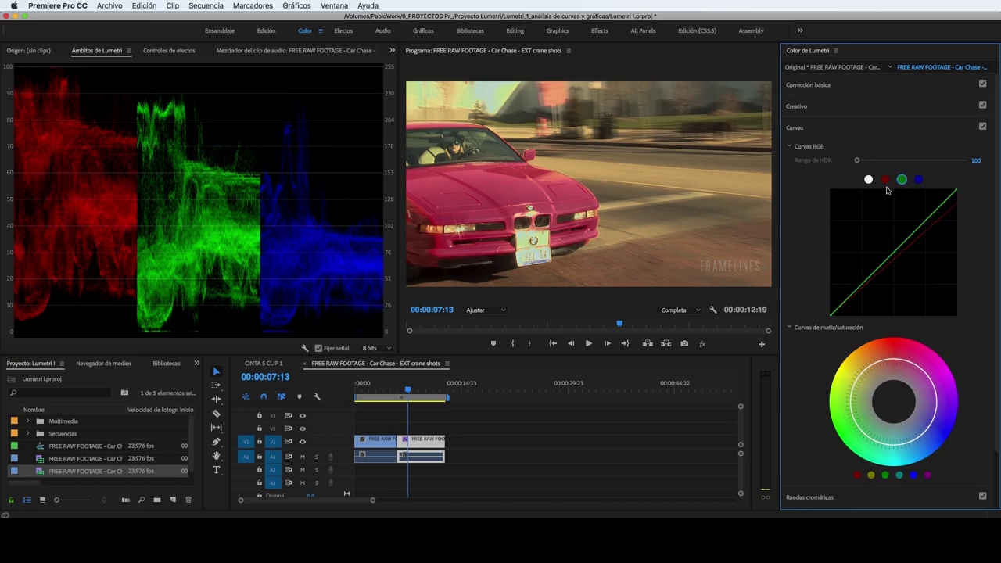
pyautogui.moveTo(956, 189); pyautogui.dragTo(950, 193)
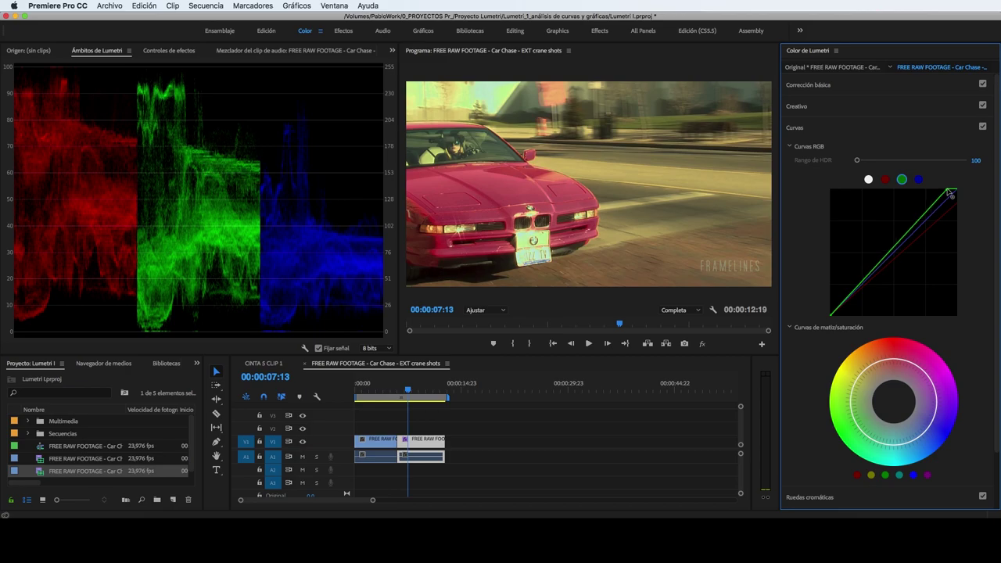
pyautogui.click(919, 180)
pyautogui.moveTo(956, 189); pyautogui.dragTo(951, 193)
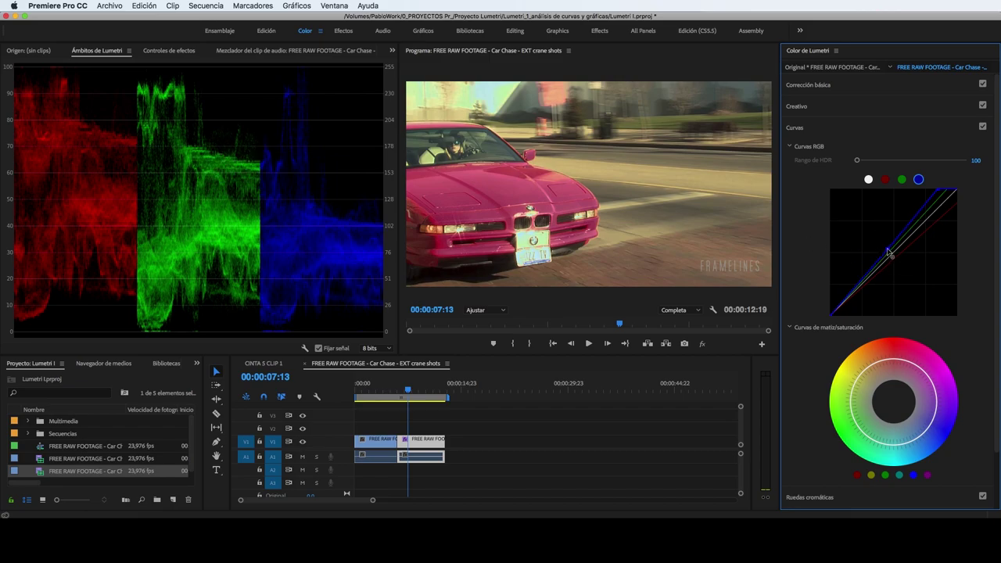
pyautogui.moveTo(889, 251); pyautogui.dragTo(882, 241)
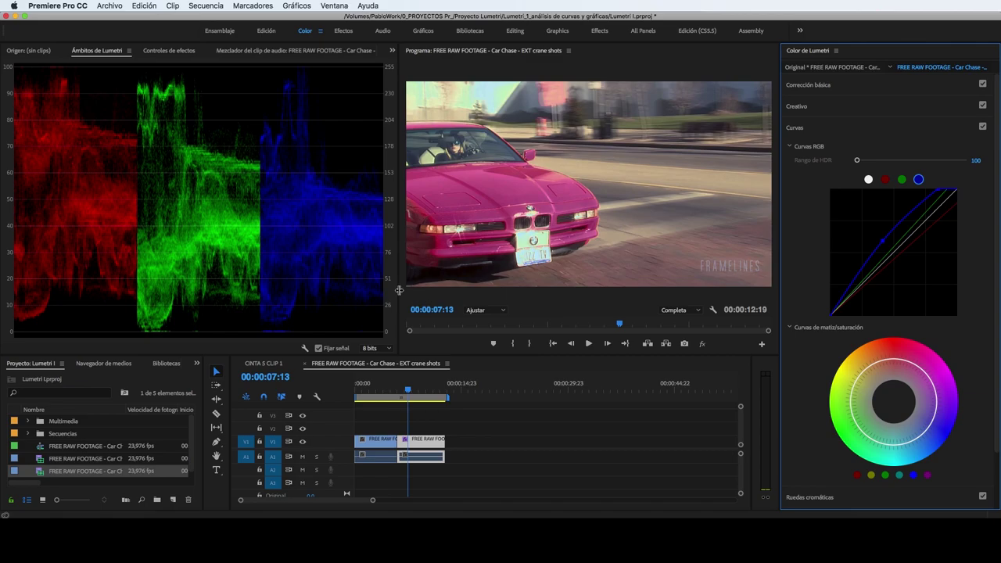
pyautogui.moveTo(398, 291); pyautogui.dragTo(311, 301)
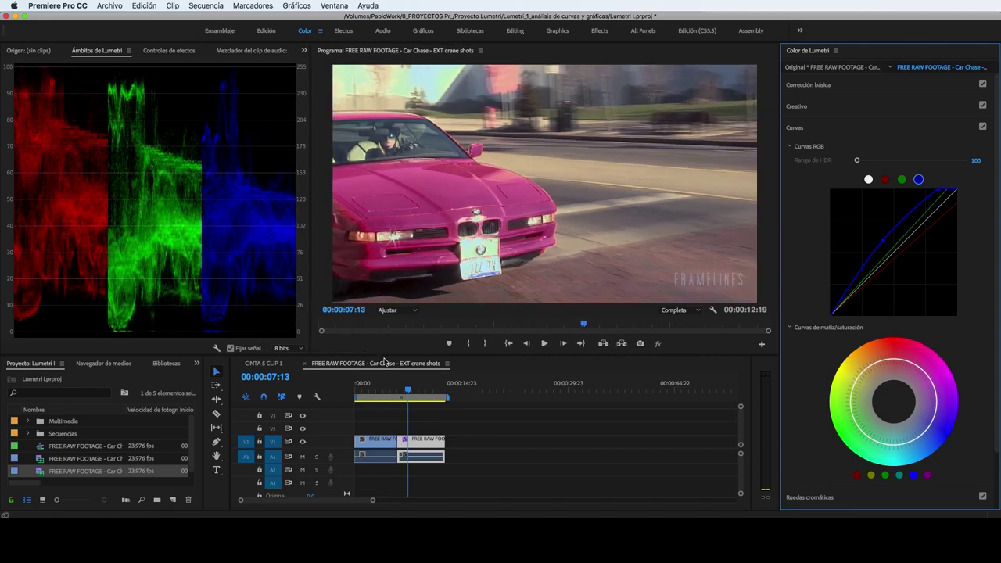
# Make the Program monitor taller and move the playhead to the car driving toward the camera.
pyautogui.moveTo(386, 356)
pyautogui.mouseDown()
pyautogui.moveTo(384, 407)
pyautogui.moveTo(417, 417)
pyautogui.mouseUp()
pyautogui.click(405, 416)
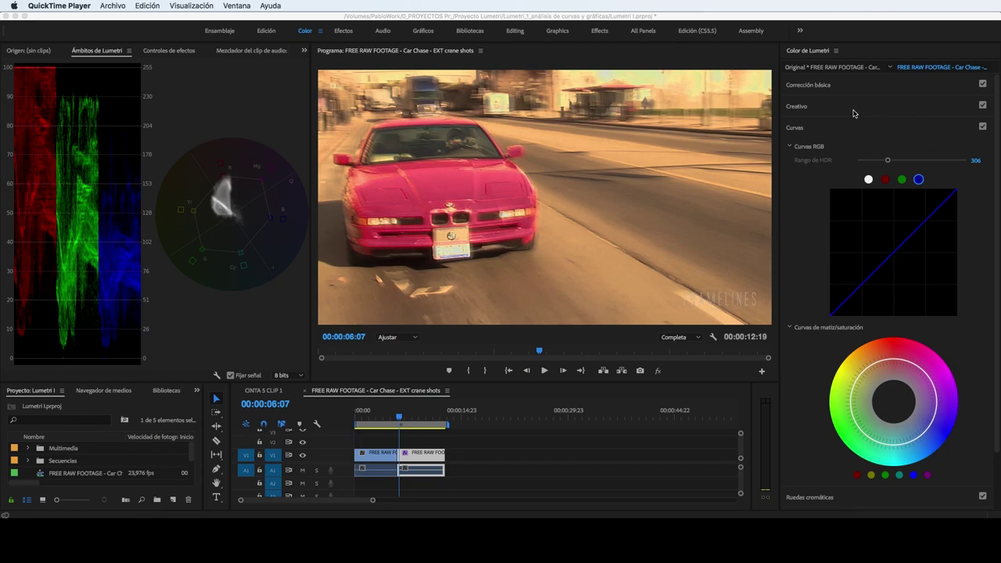
# Lower the oncoming-car shot's saturation to 54 in Basic Correction.
pyautogui.click(821, 94)
pyautogui.click(811, 86)
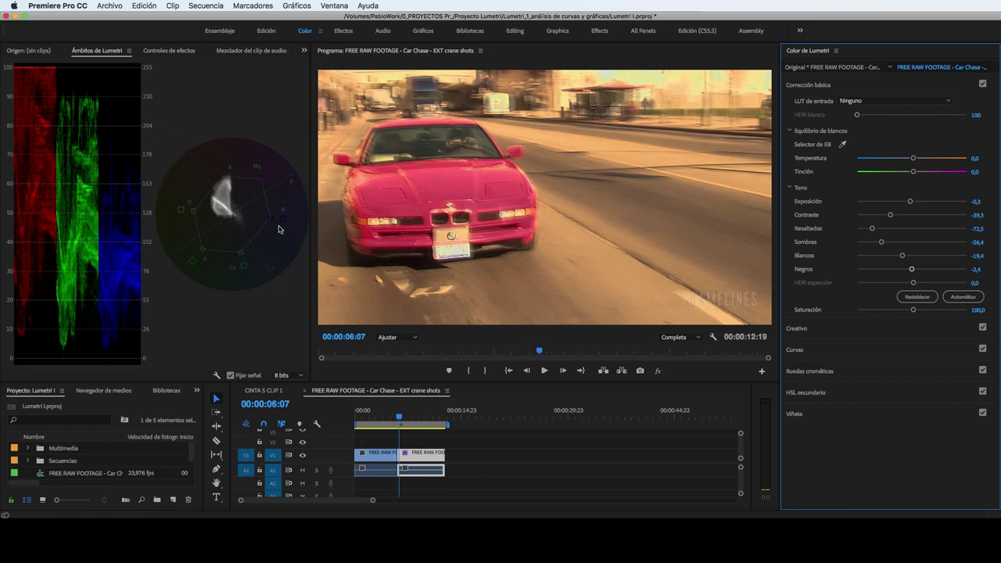
pyautogui.moveTo(913, 309); pyautogui.dragTo(888, 306)
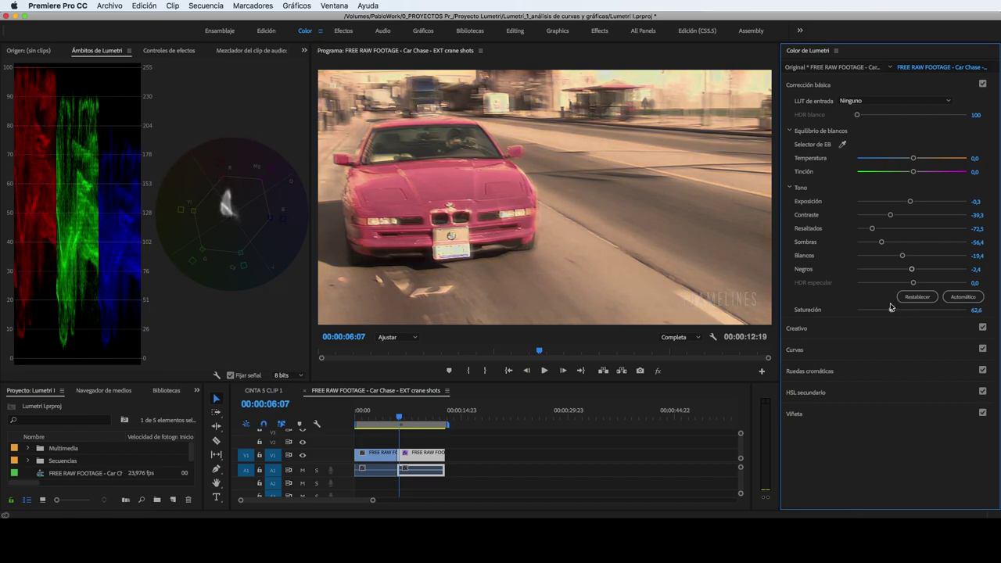
pyautogui.moveTo(888, 305); pyautogui.dragTo(887, 308)
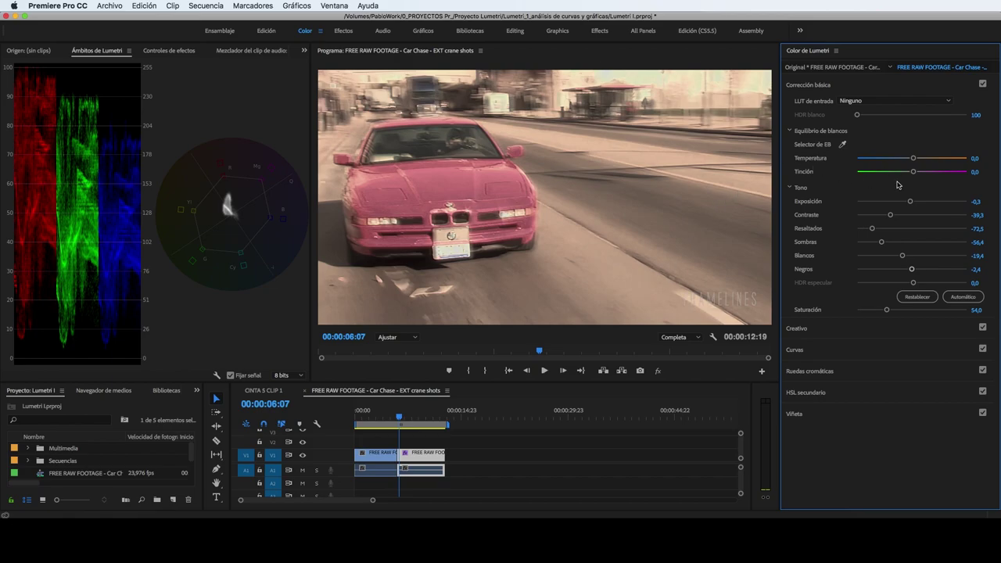
# Cool the white balance with Tint -33.6 and Temperature -9.0.
pyautogui.moveTo(913, 171); pyautogui.dragTo(894, 170)
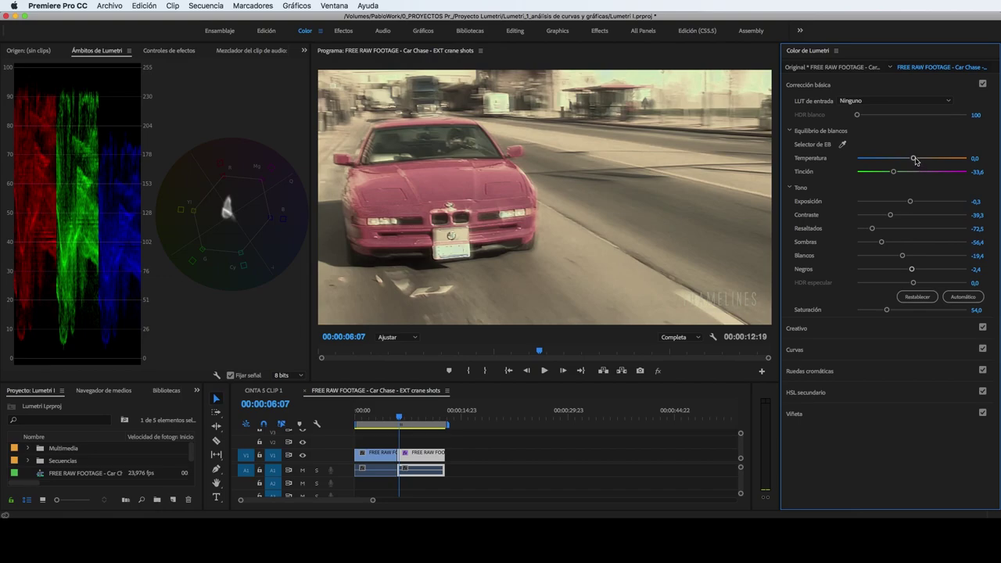
pyautogui.moveTo(914, 159); pyautogui.dragTo(908, 160)
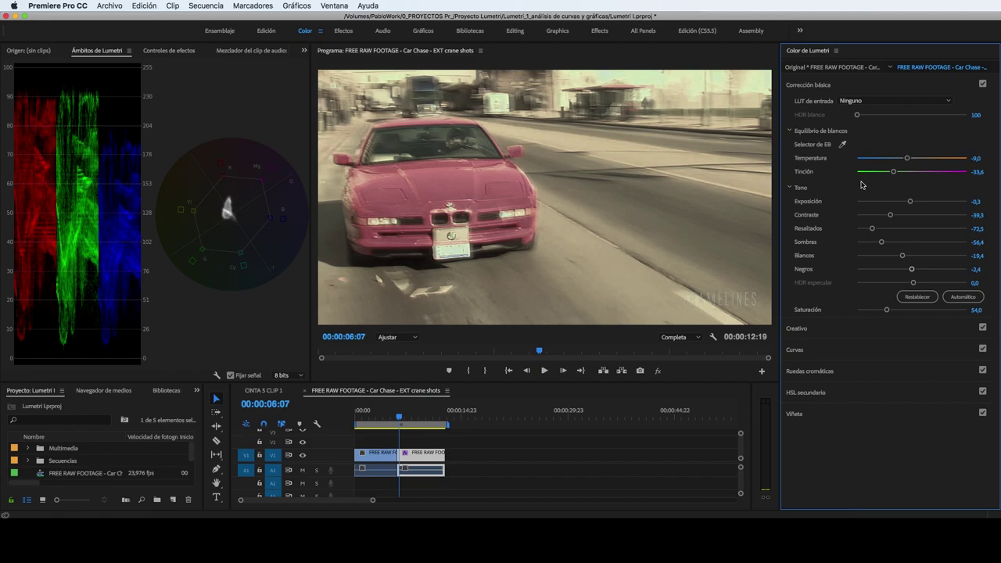
pyautogui.click(810, 370)
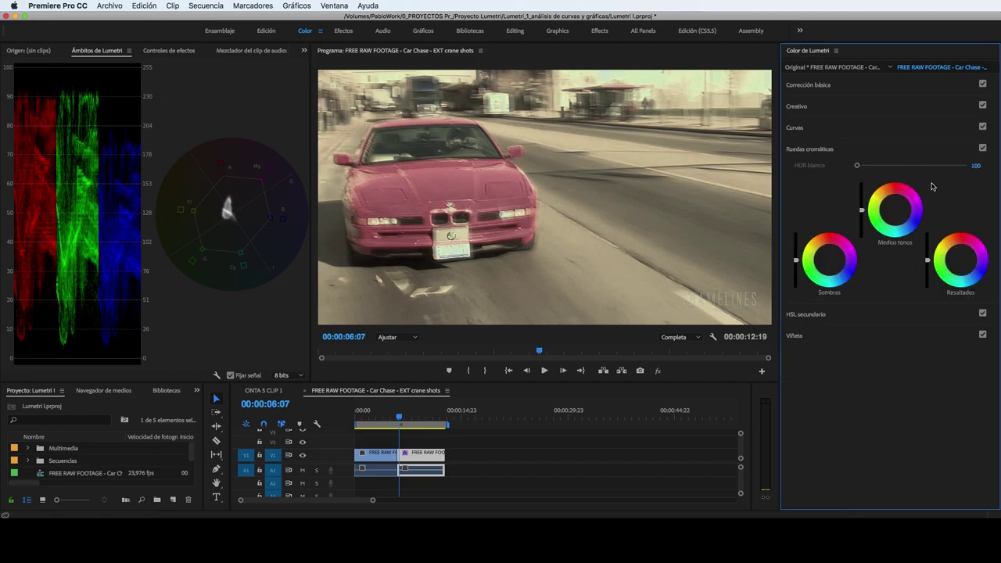
# Shift the Highlights wheel puck off-centre, fine-tune it, then nudge the Midtones wheel balance.
pyautogui.click(961, 264)
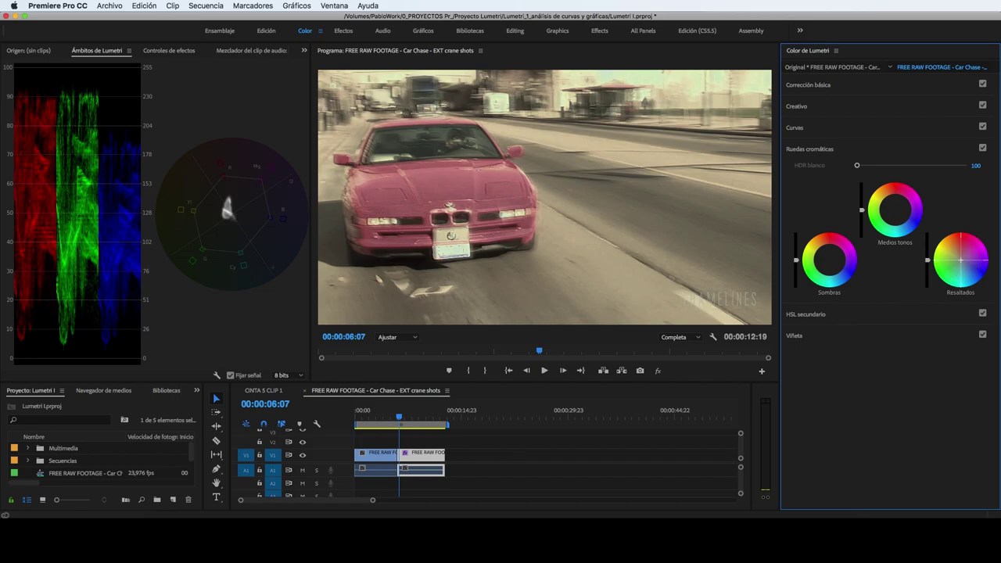
pyautogui.moveTo(961, 259); pyautogui.dragTo(966, 267)
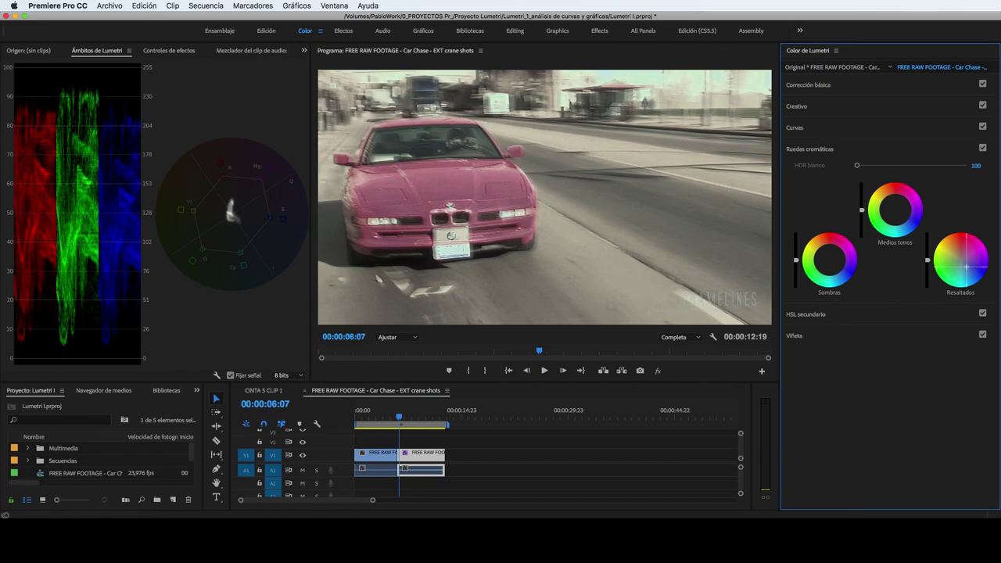
pyautogui.moveTo(967, 268); pyautogui.dragTo(961, 261)
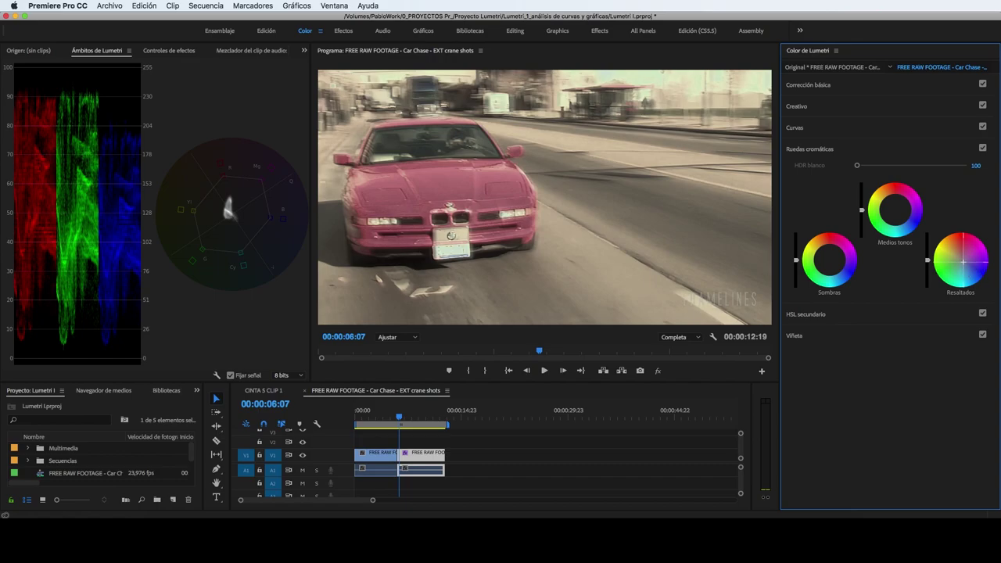
pyautogui.moveTo(963, 262); pyautogui.dragTo(970, 269)
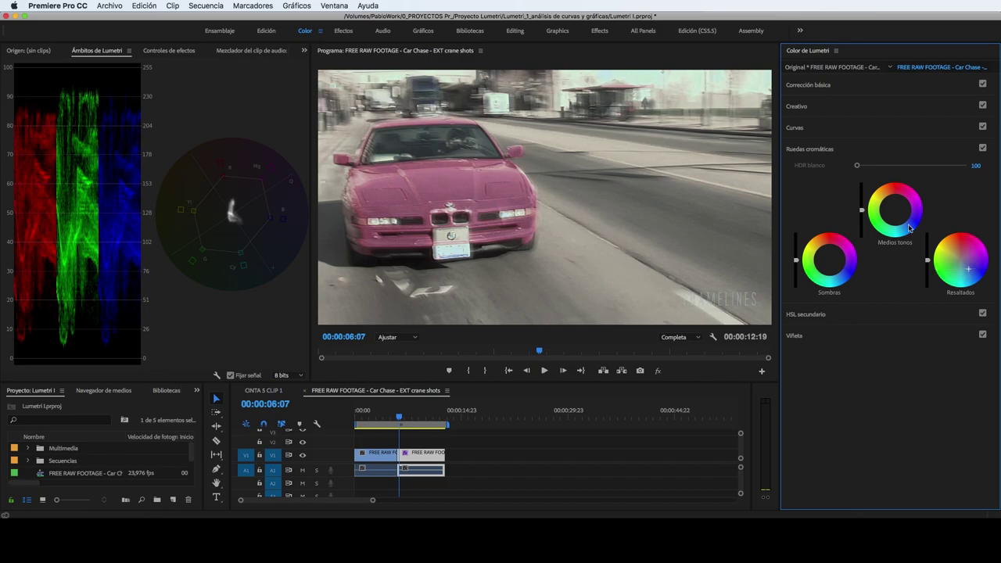
pyautogui.moveTo(898, 213); pyautogui.dragTo(898, 211)
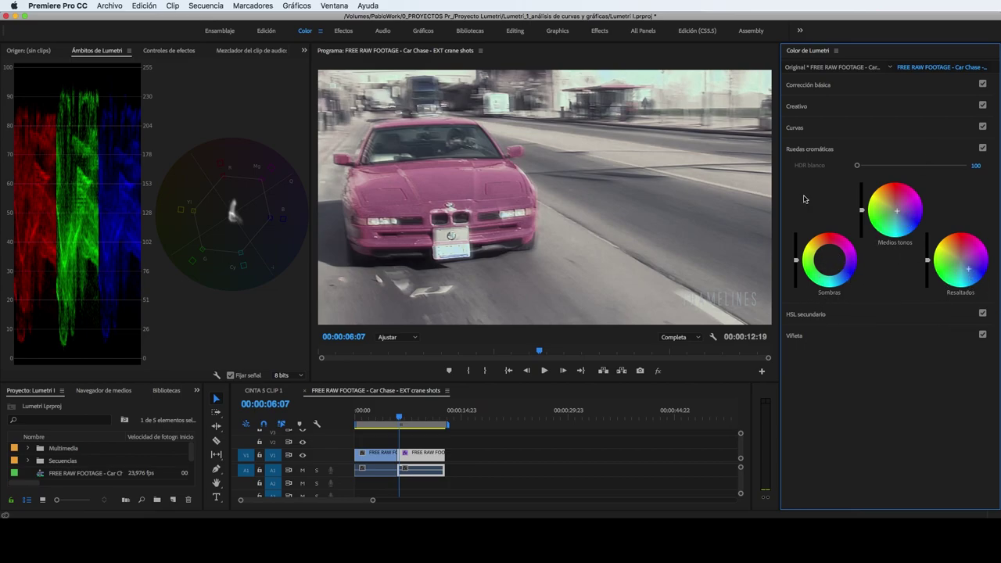
# Back in Color Wheels, raise the Highlights and Midtones lightness sliders slightly.
pyautogui.click(796, 106)
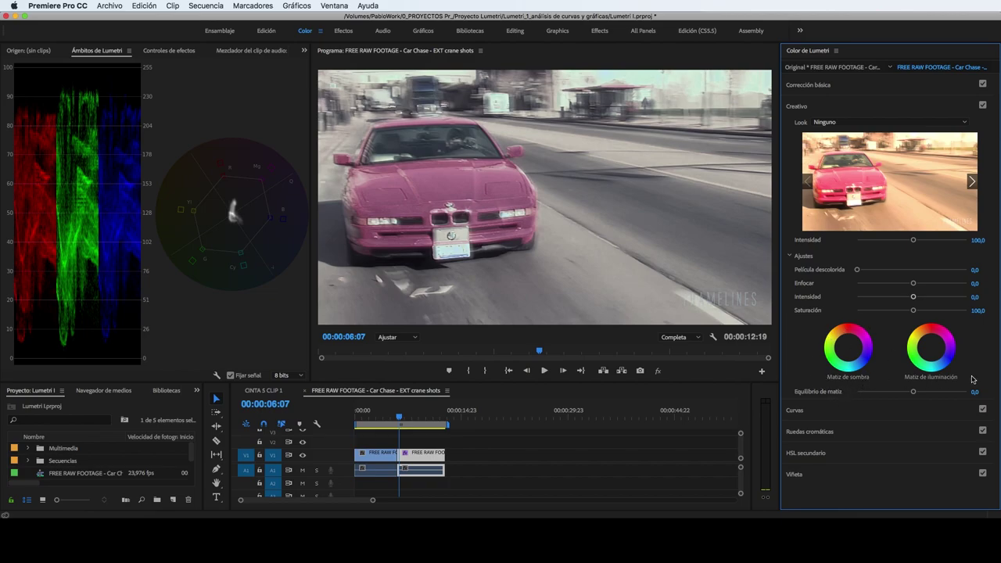
pyautogui.click(794, 107)
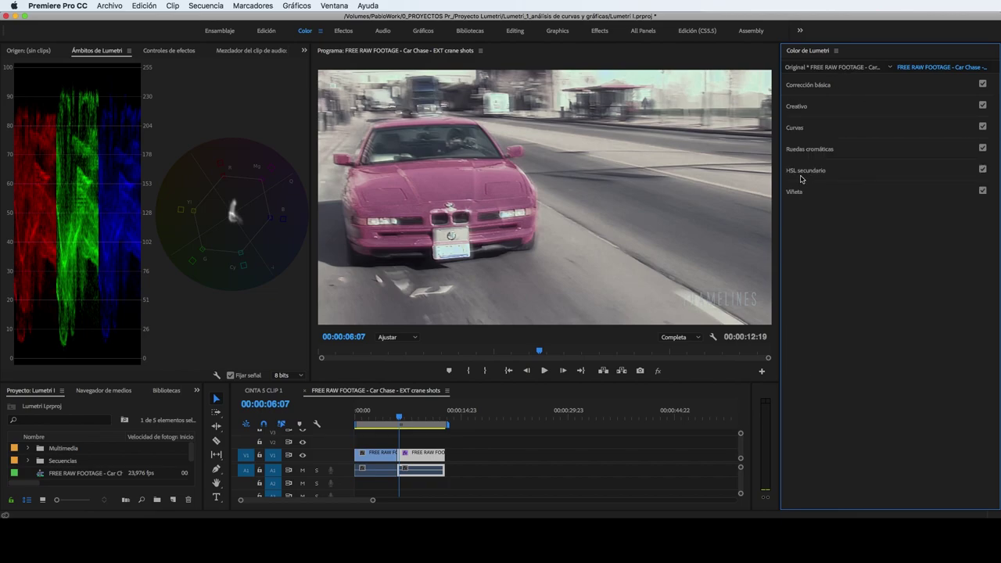
pyautogui.click(811, 149)
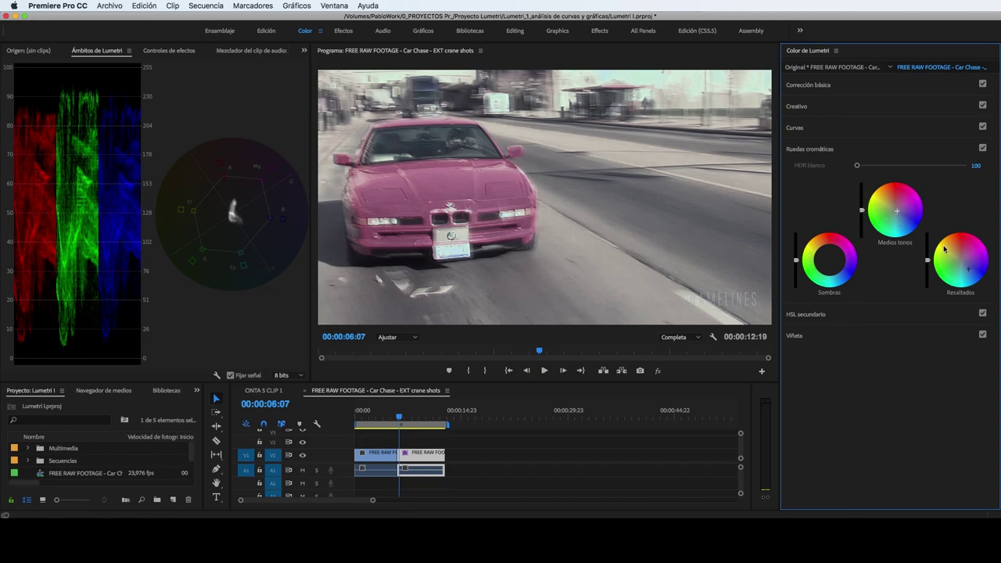
pyautogui.moveTo(930, 265); pyautogui.dragTo(928, 258)
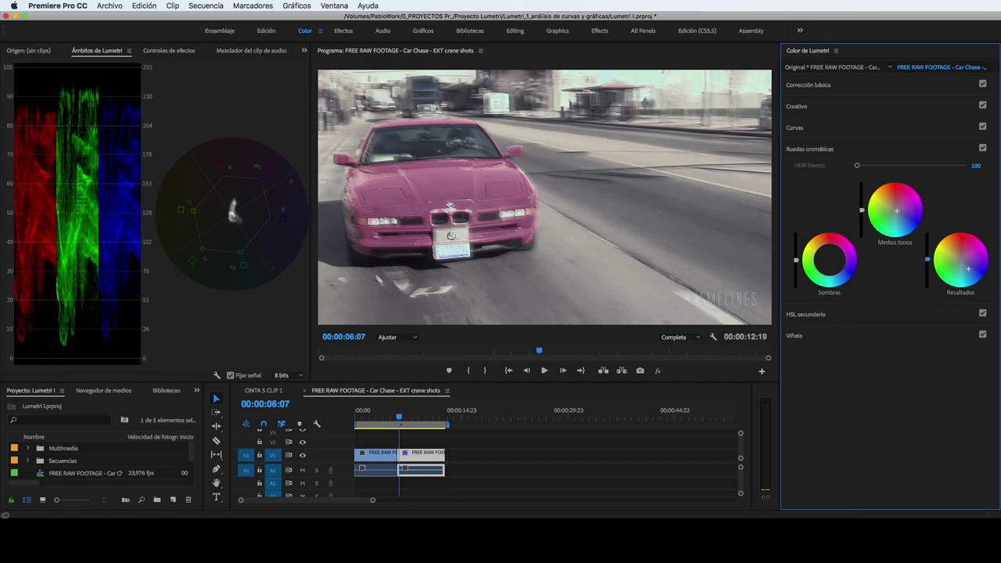
pyautogui.moveTo(861, 210); pyautogui.dragTo(861, 208)
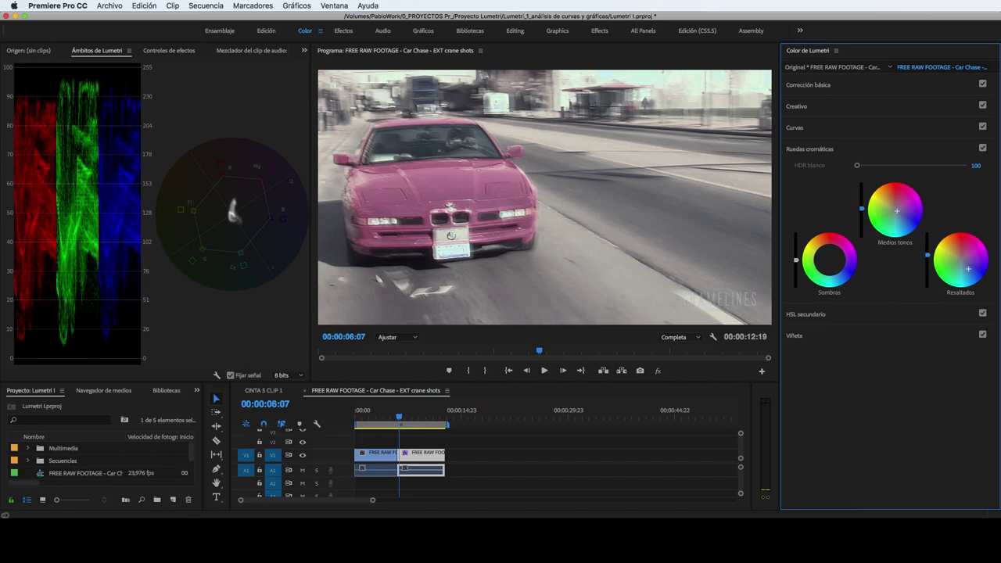
pyautogui.click(983, 149)
pyautogui.click(983, 149)
pyautogui.click(983, 148)
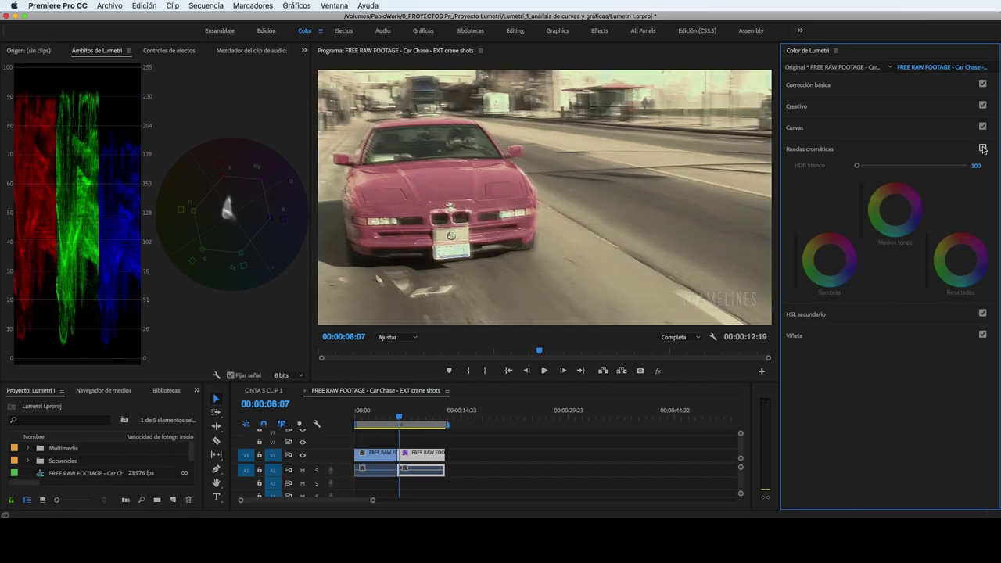
pyautogui.click(983, 148)
pyautogui.click(984, 149)
pyautogui.click(983, 148)
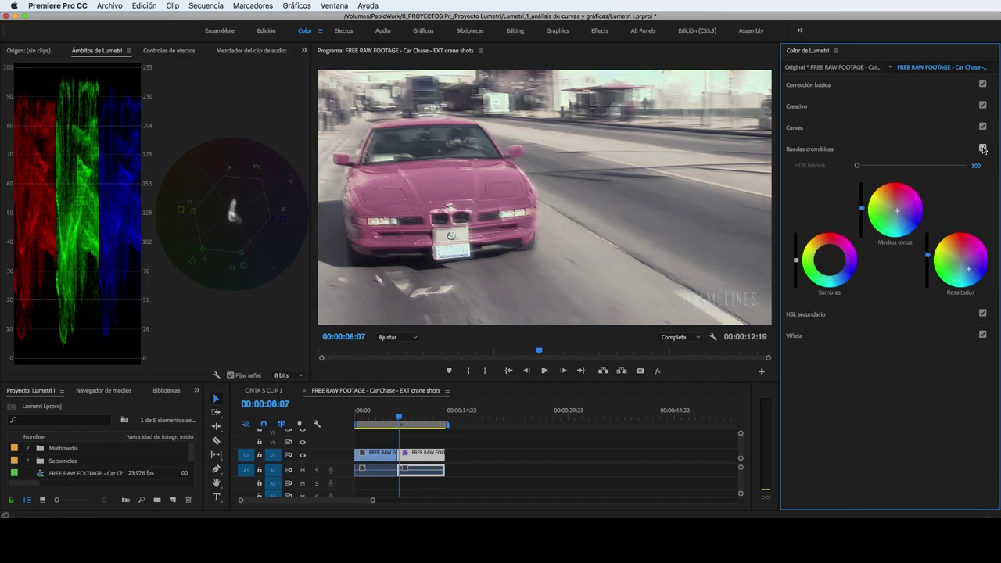
pyautogui.click(984, 148)
pyautogui.click(983, 149)
pyautogui.click(983, 148)
pyautogui.click(984, 149)
# Expand the HSL Secondary section of the Lumetri Color panel.
pyautogui.click(805, 314)
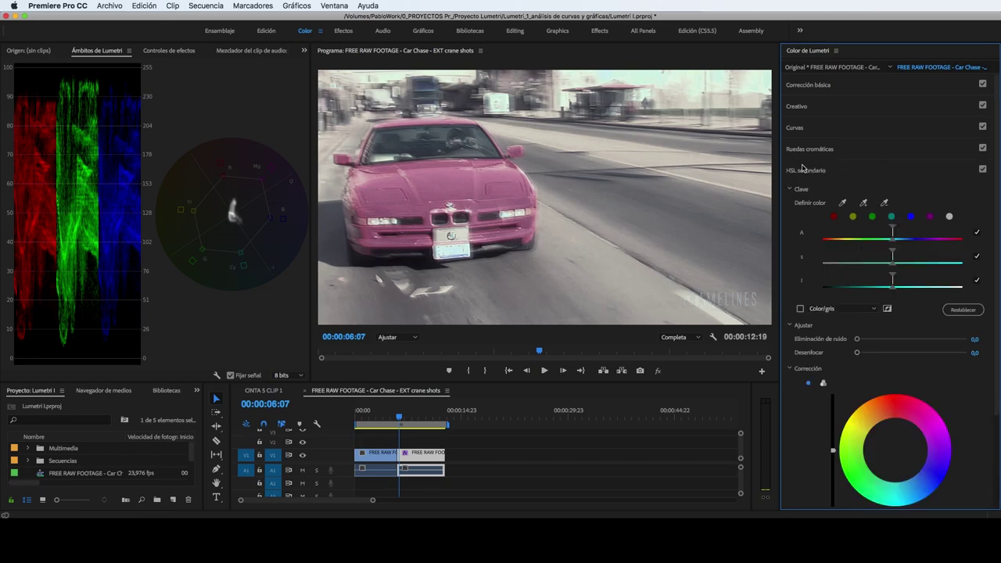